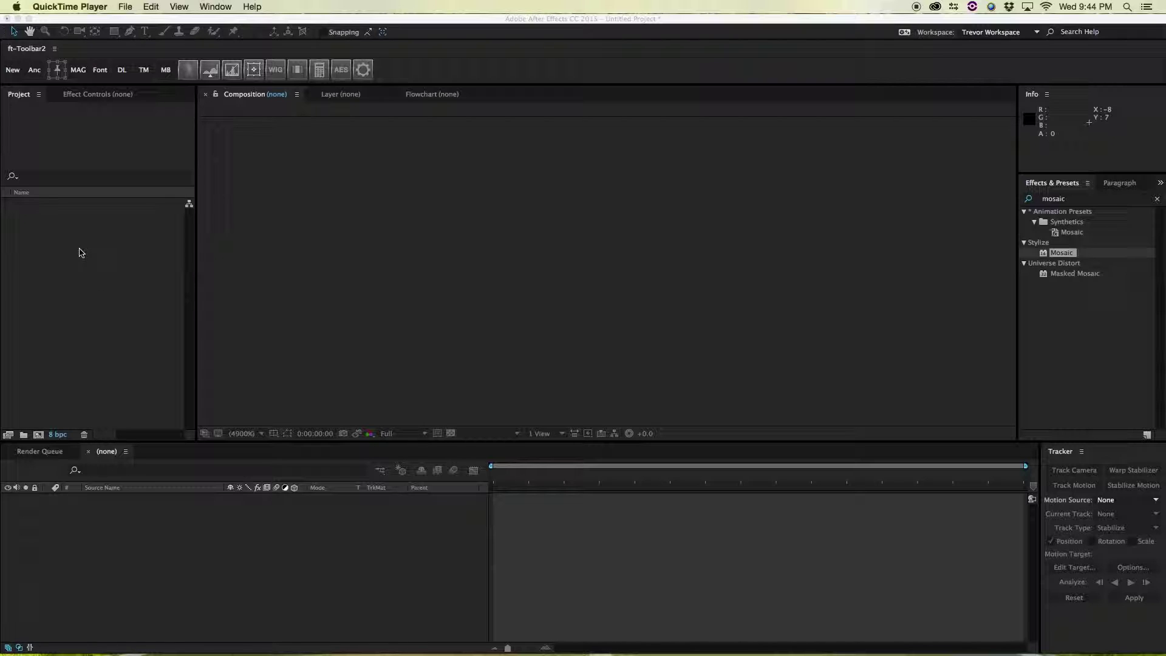
# - Switch to Safari and load shutterstock.com
pyautogui.click(143, 251)
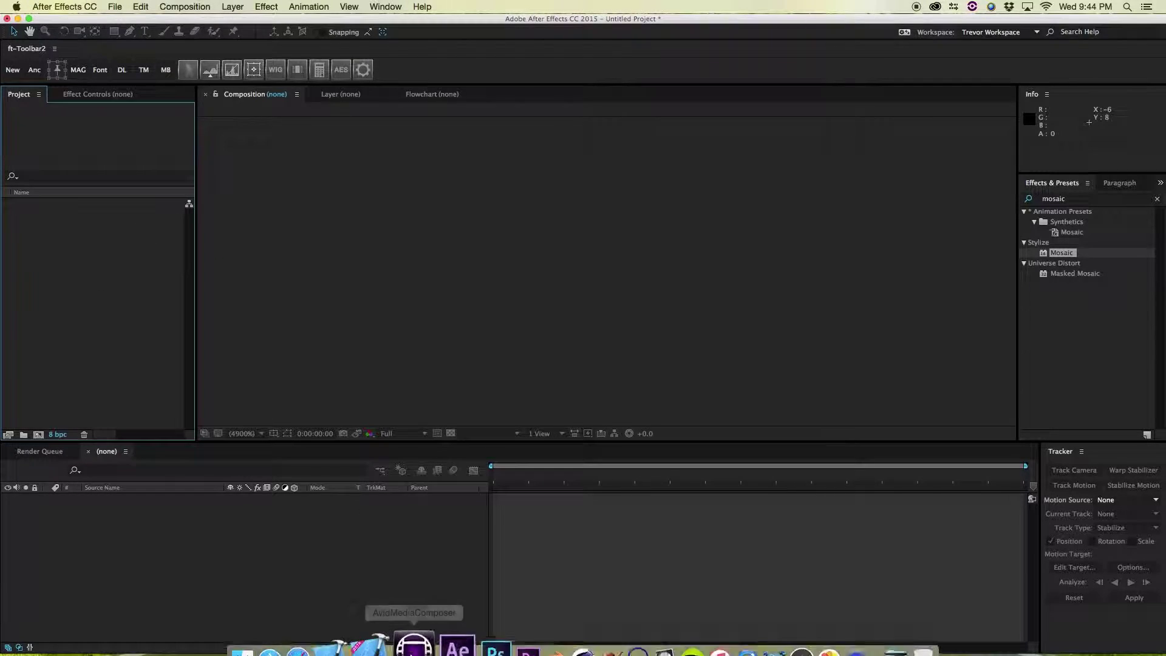
pyautogui.press('super+Tab')
pyautogui.click(708, 327)
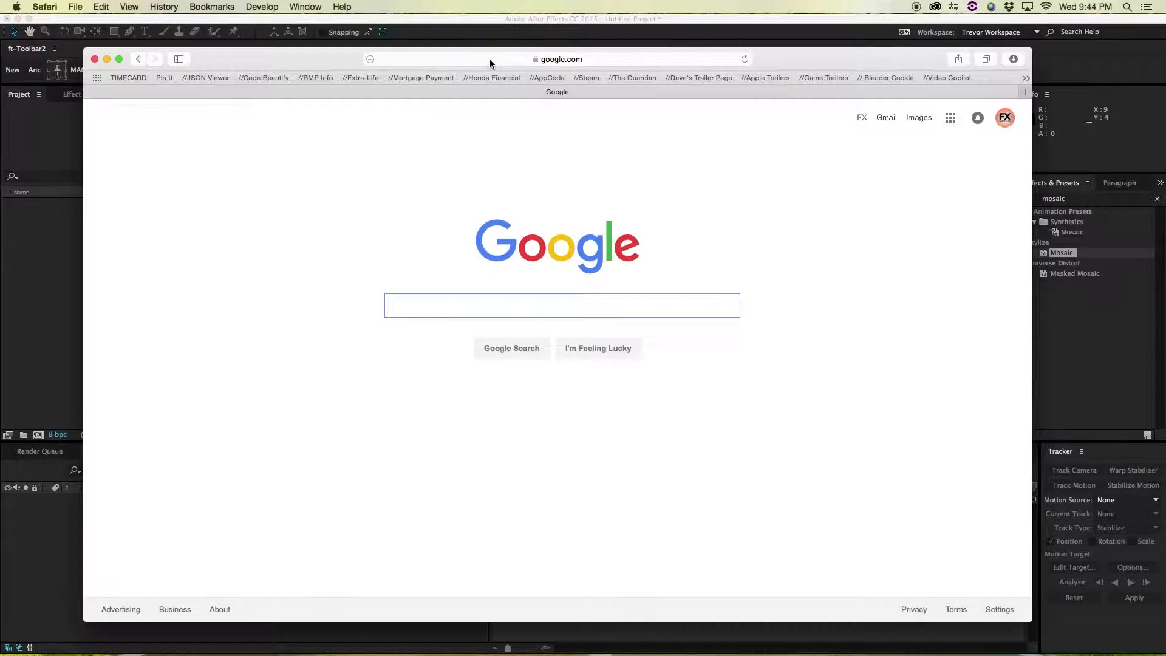
pyautogui.click(492, 59)
pyautogui.write('shutterstock.com')
pyautogui.press('Return')
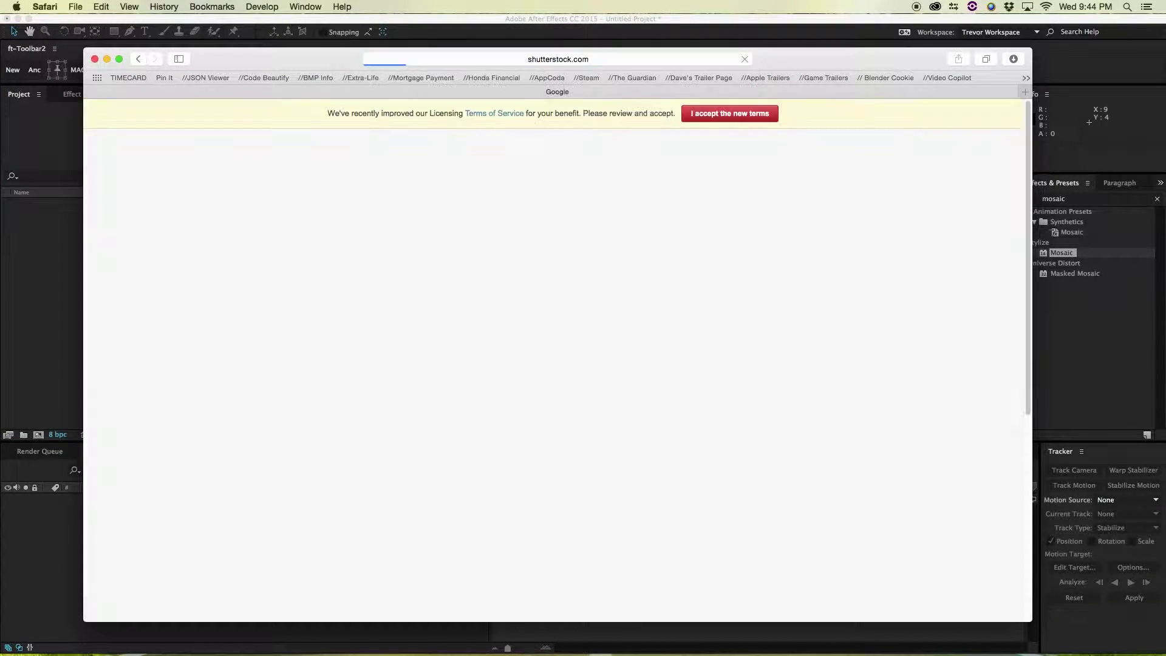
# - Search Shutterstock footage for 'young dating happy couple' and preview the Times Square selfie clip
pyautogui.click(492, 176)
pyautogui.click(505, 255)
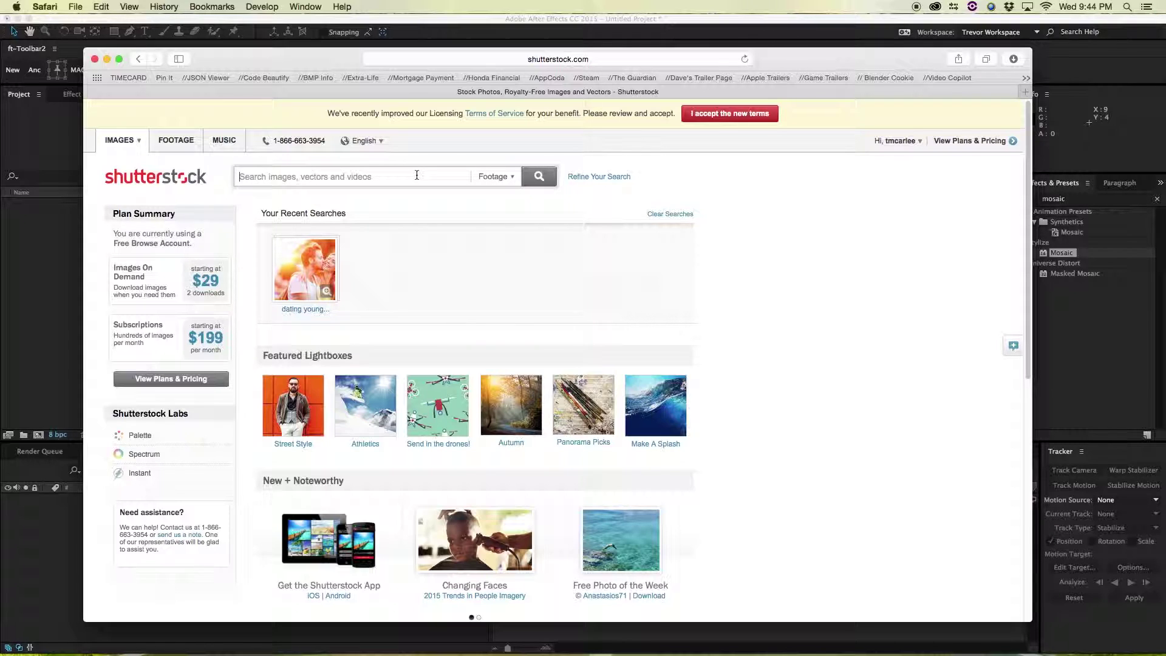
pyautogui.write('young dating happy couple')
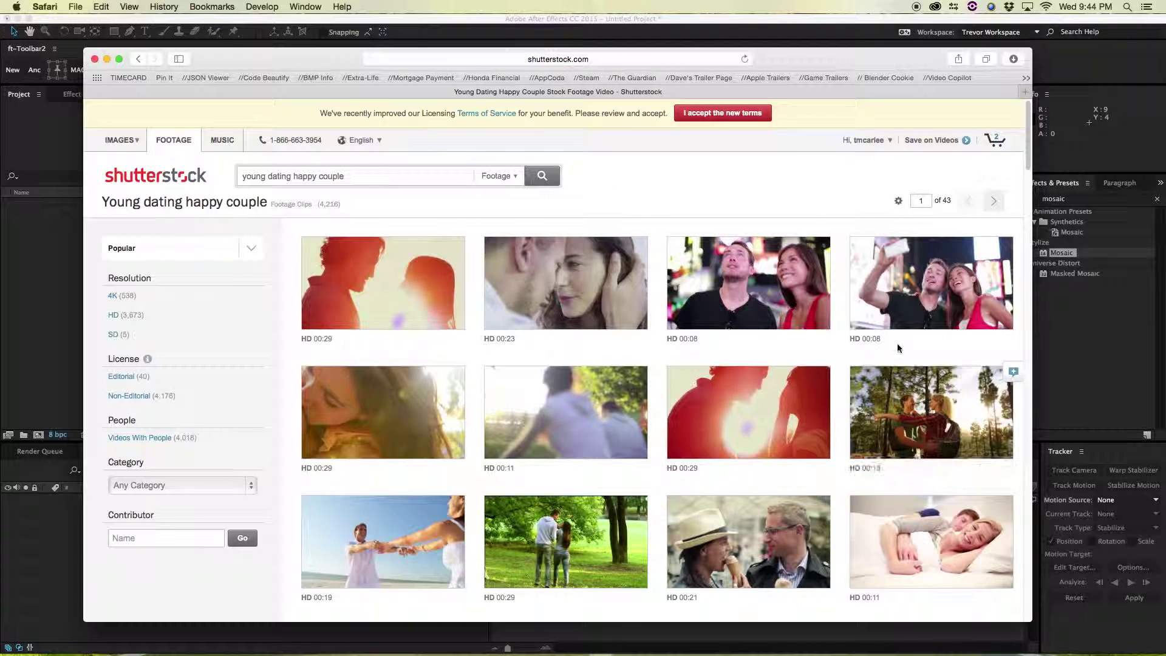
pyautogui.moveTo(911, 271)
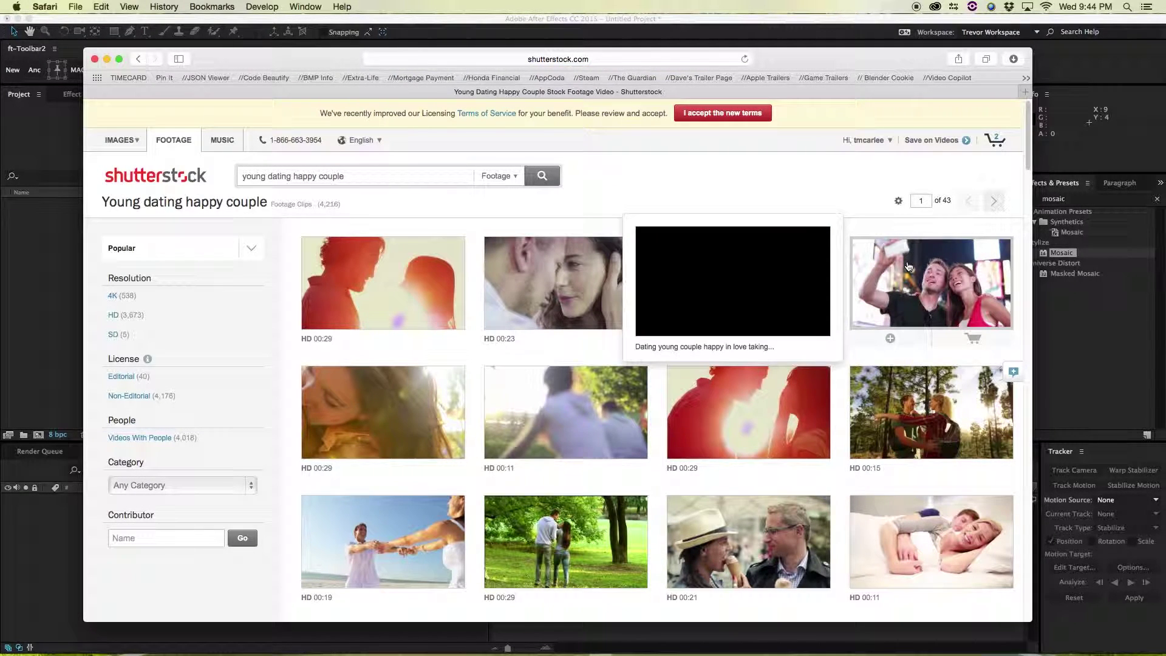
# - Download the comp of the Times Square couple selfie clip and close the Safari window
pyautogui.click(942, 273)
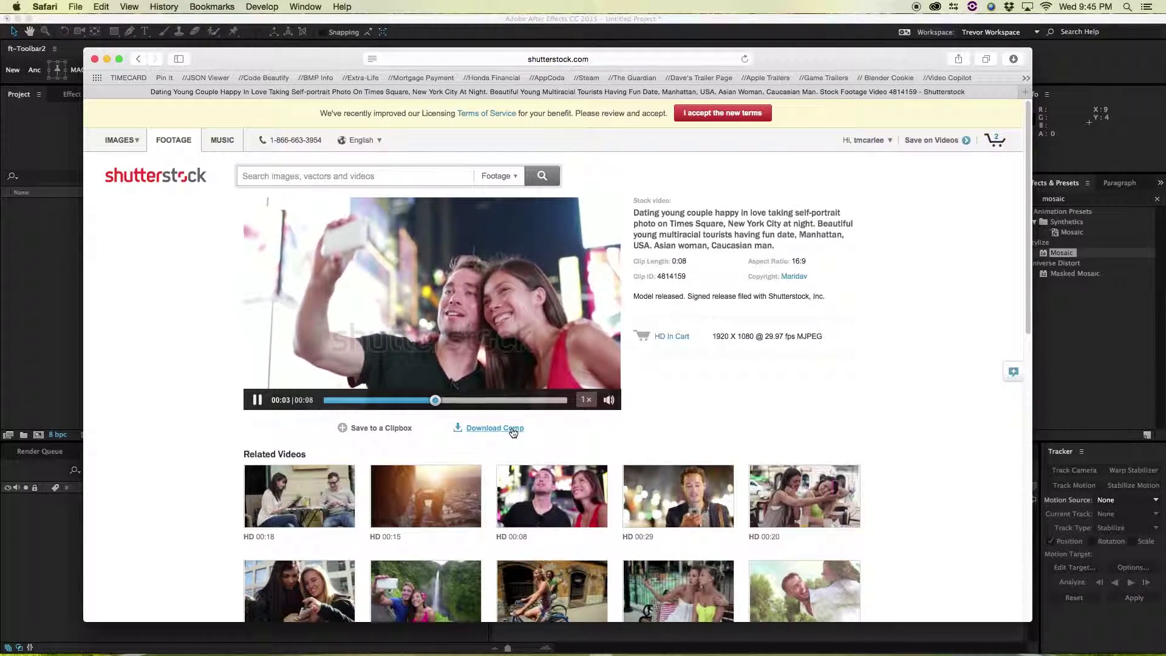
pyautogui.click(512, 429)
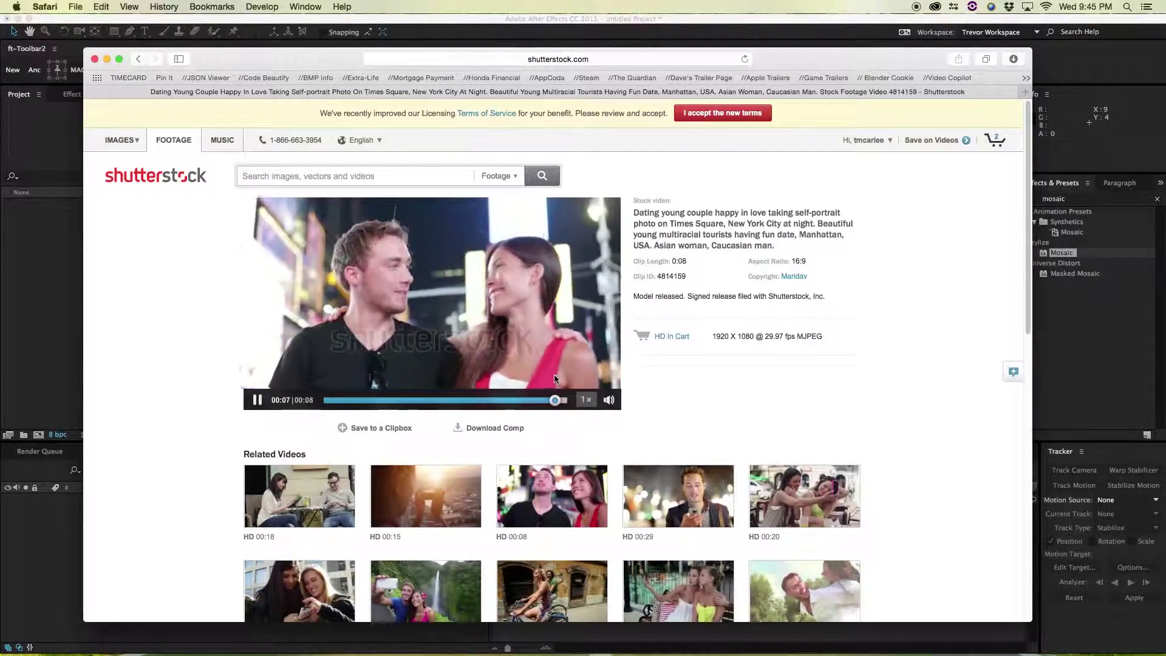
pyautogui.press('super+w')
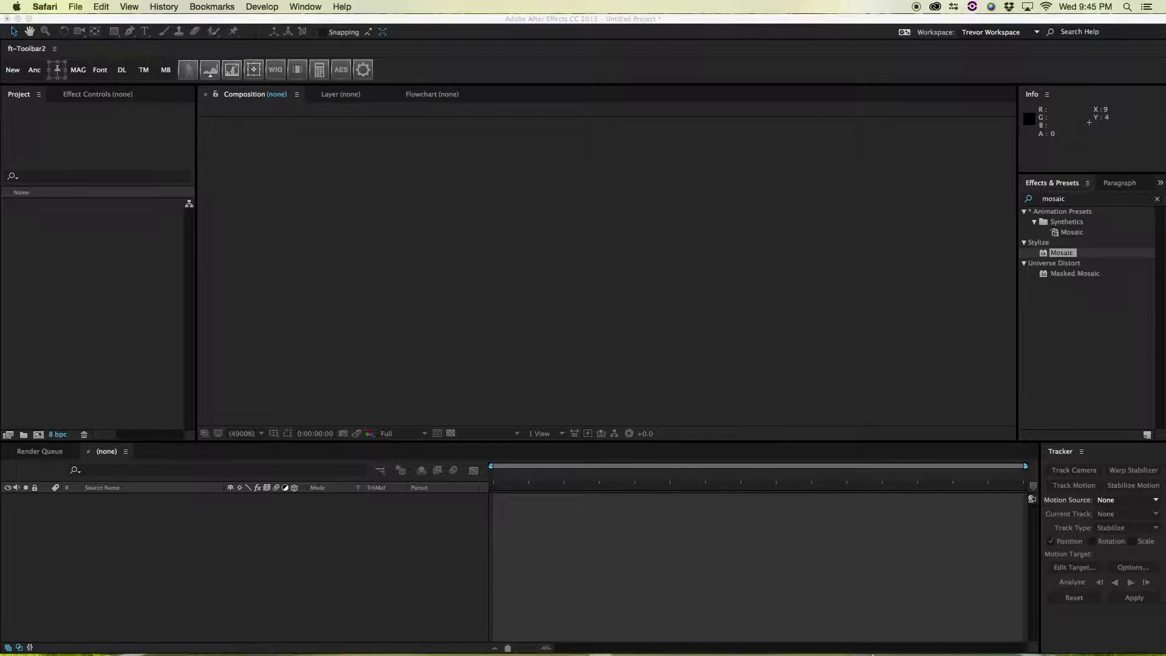
# - Import 4814159.mp4 from Downloads into the Project panel and make a composition from it
pyautogui.moveTo(855, 654)
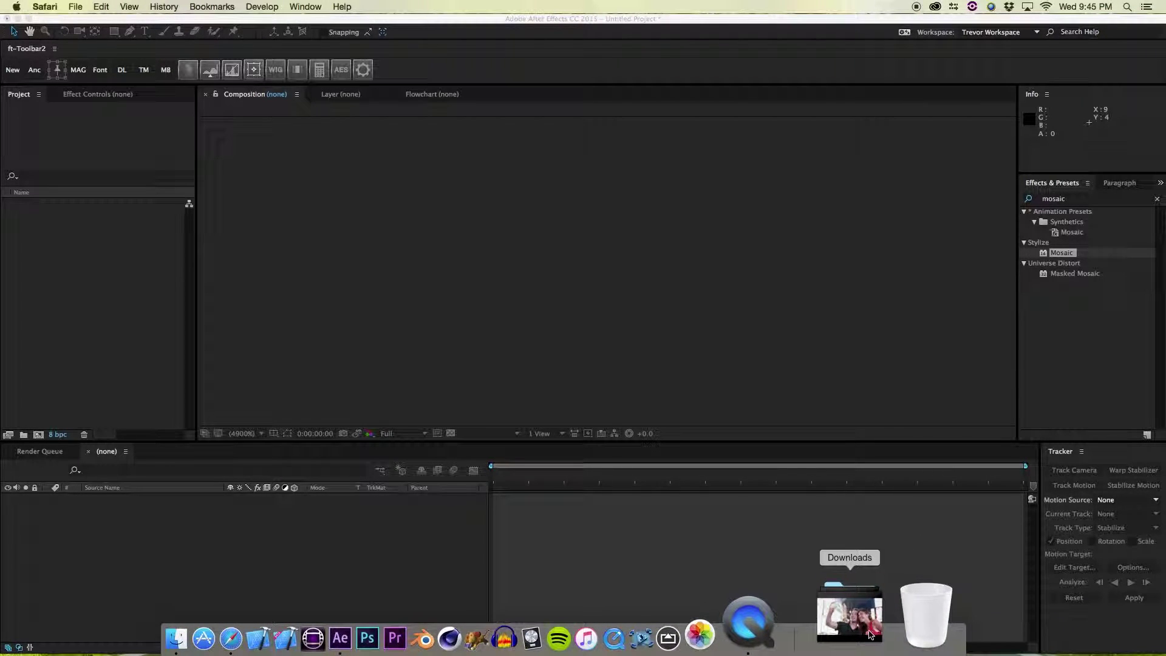
pyautogui.moveTo(872, 635); pyautogui.dragTo(37, 210)
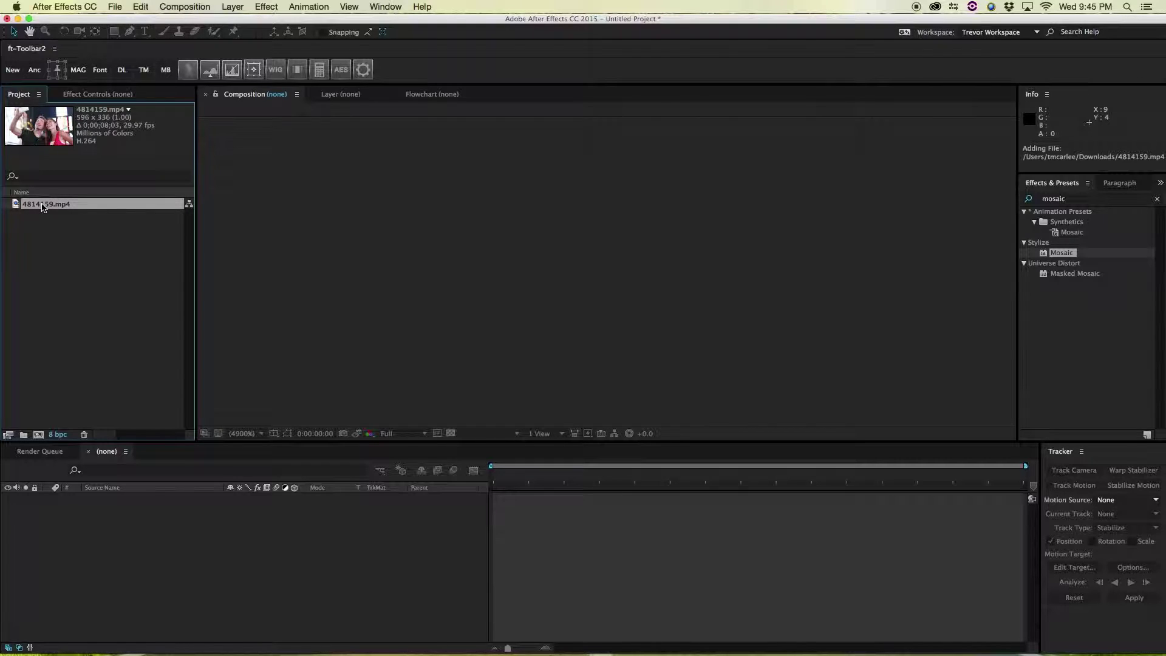
pyautogui.moveTo(22, 208); pyautogui.dragTo(37, 436)
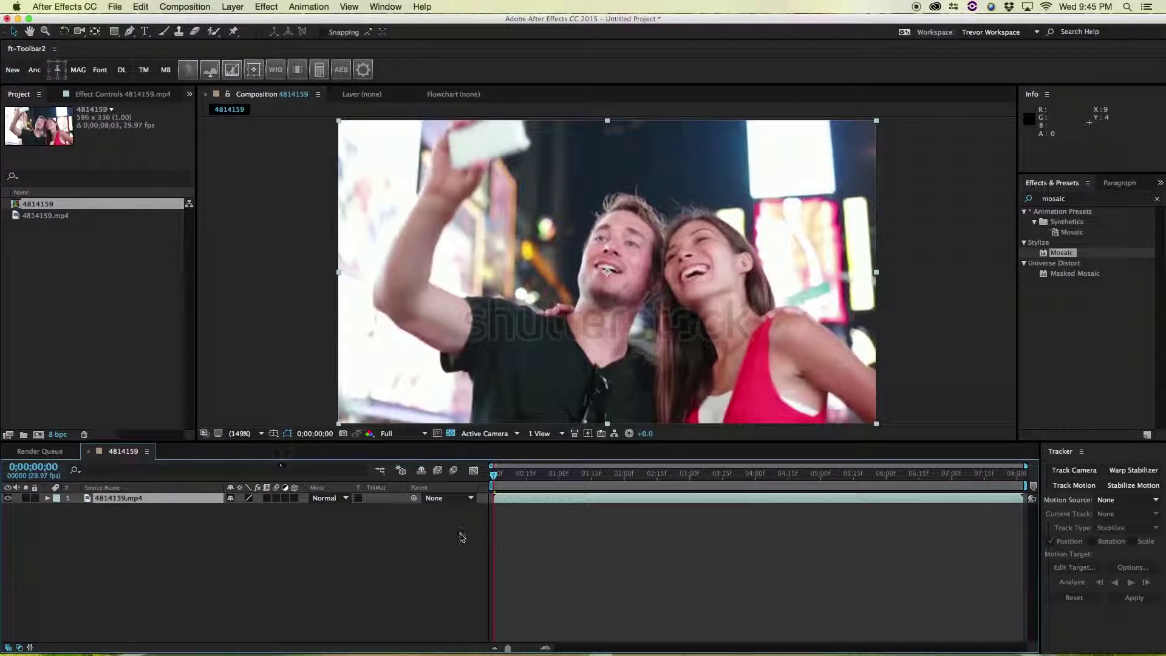
# - Trim the 4814159 comp to start at 0;00;04;27, lasting 0;00;03;06, and preview it
pyautogui.click(461, 538)
pyautogui.moveTo(494, 474); pyautogui.dragTo(814, 497)
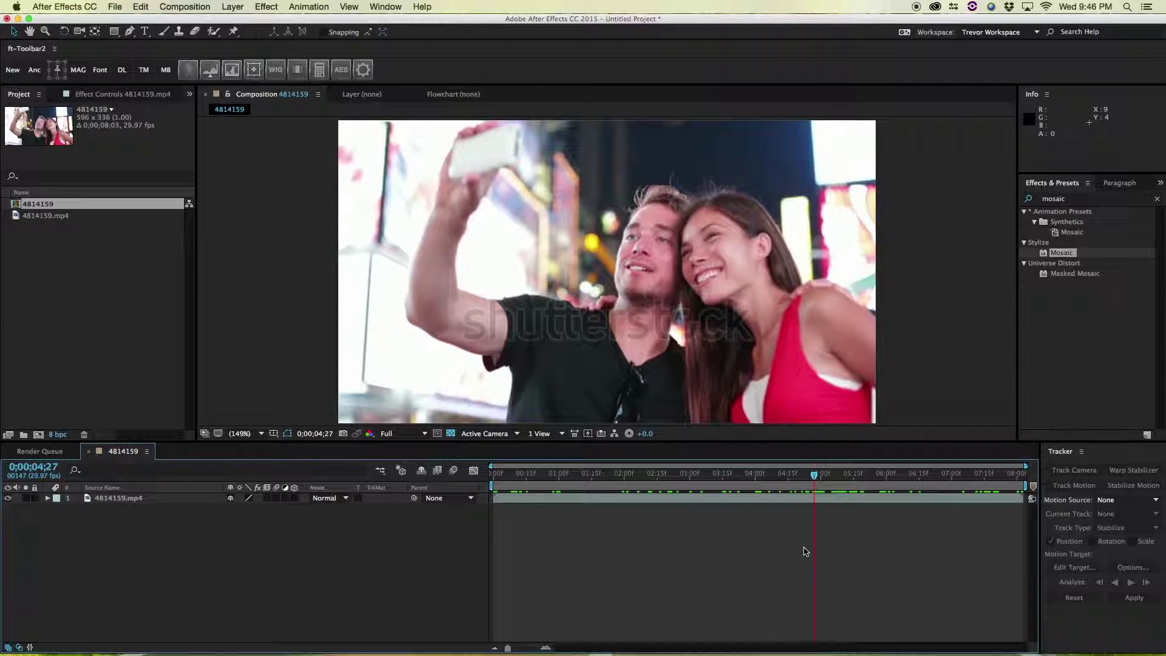
pyautogui.press('b')
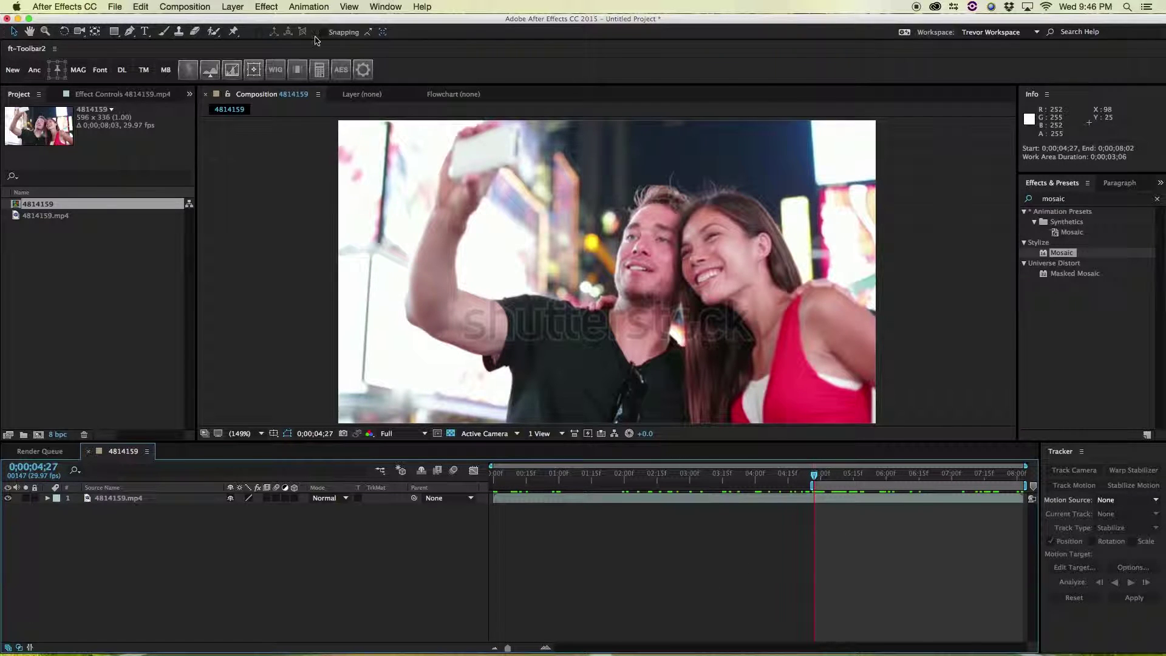
pyautogui.click(196, 5)
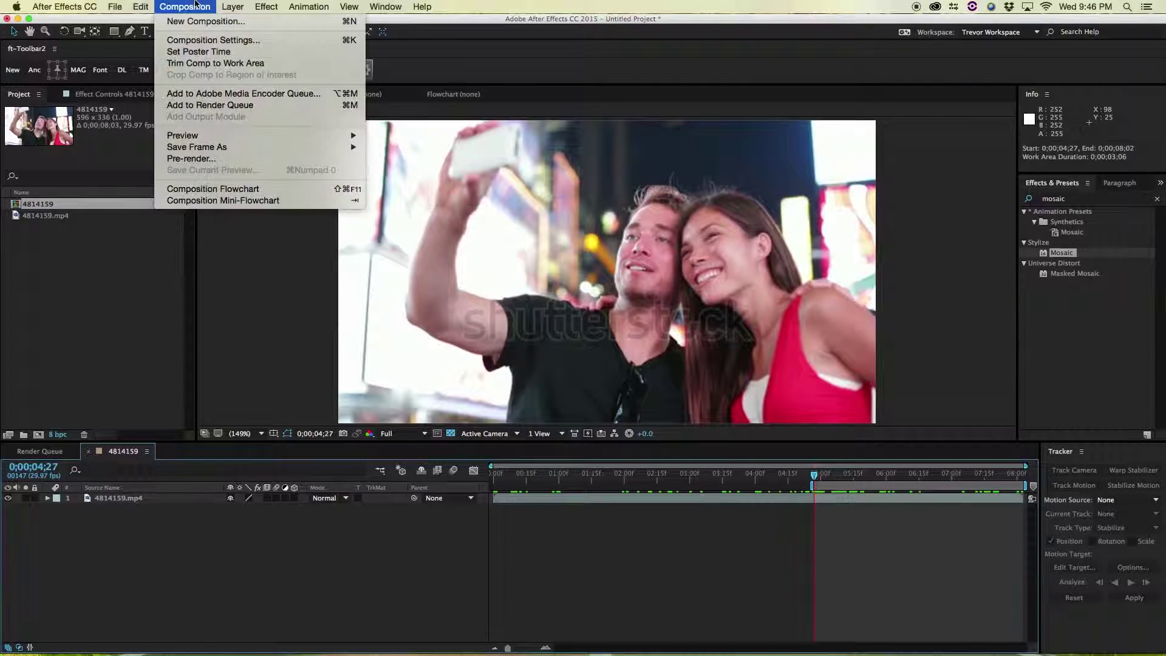
pyautogui.click(207, 64)
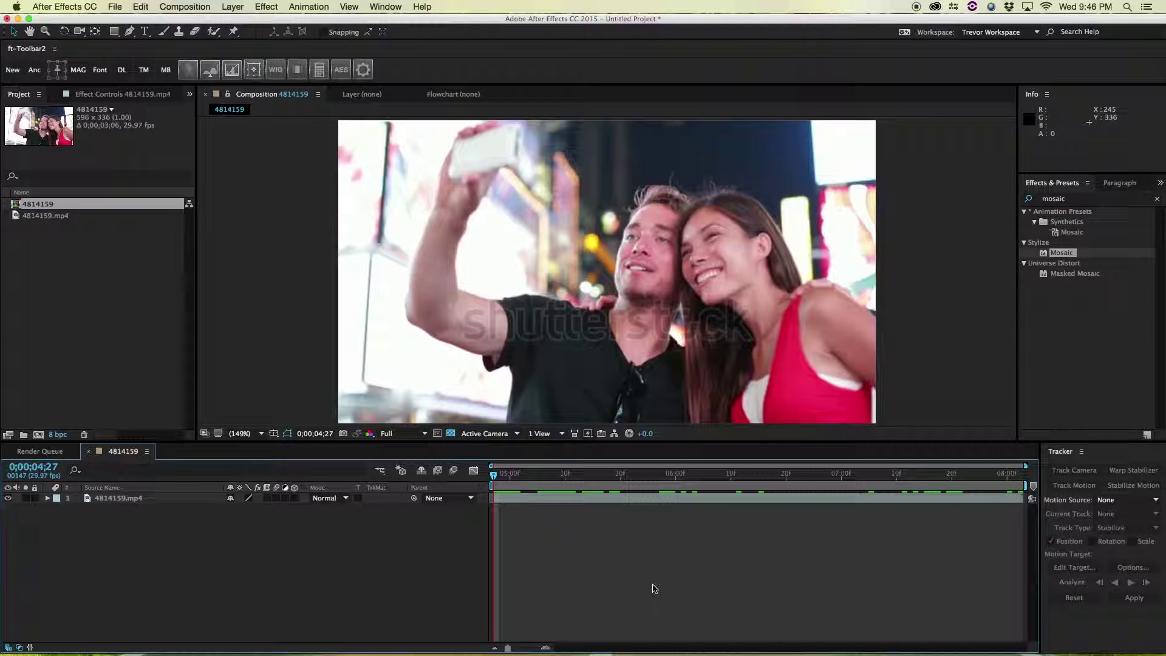
pyautogui.press('space')
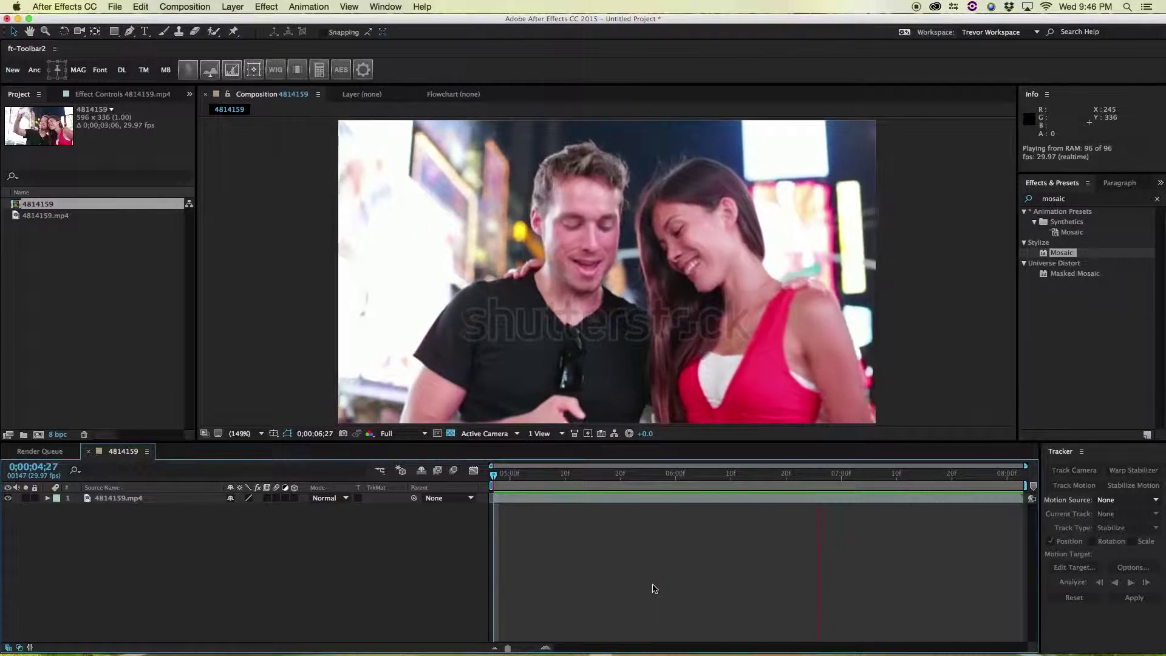
pyautogui.press('space')
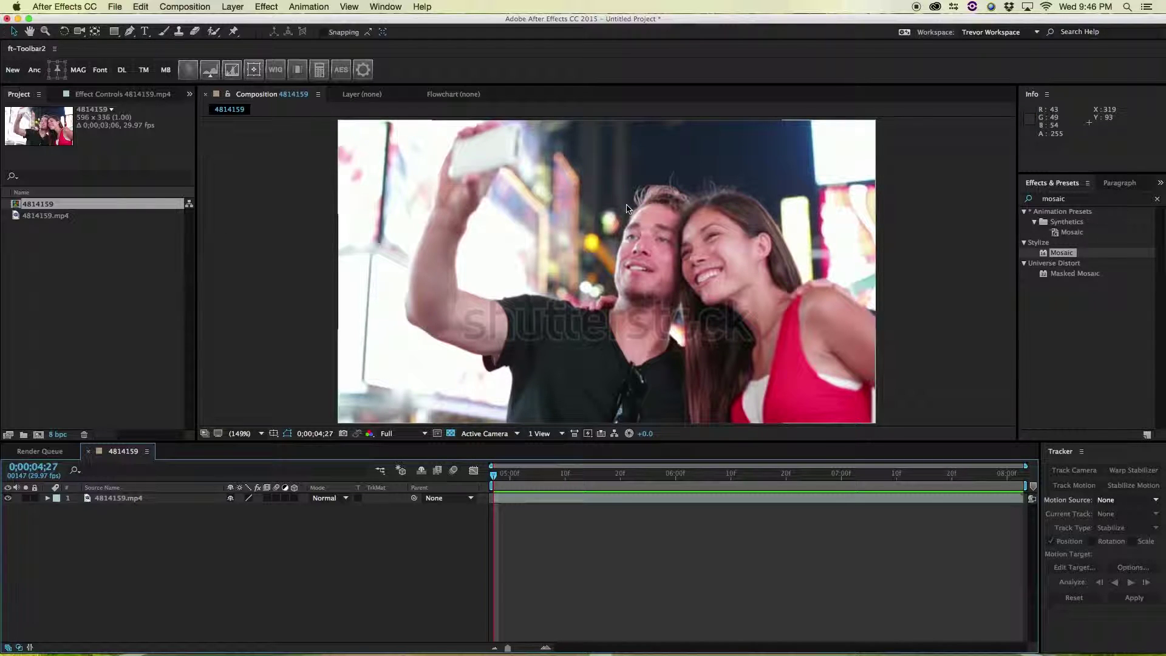
# - Start a Pen mask on 4814159.mp4 from the man's hairline down his cheek
pyautogui.click(180, 502)
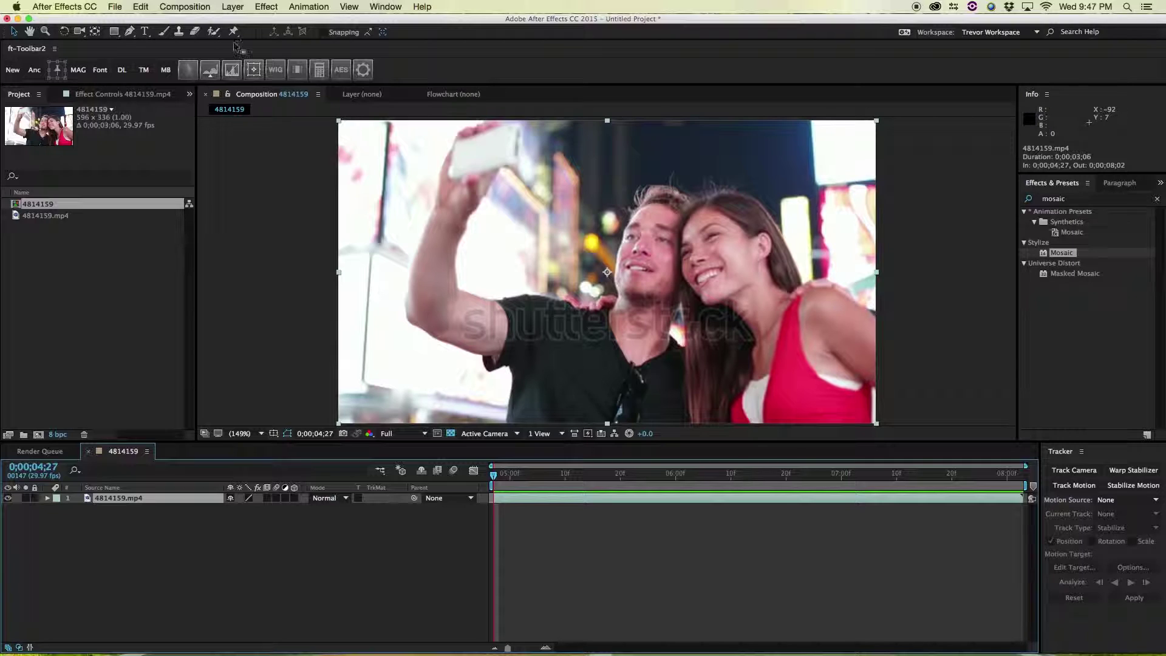
pyautogui.click(131, 33)
pyautogui.click(131, 33)
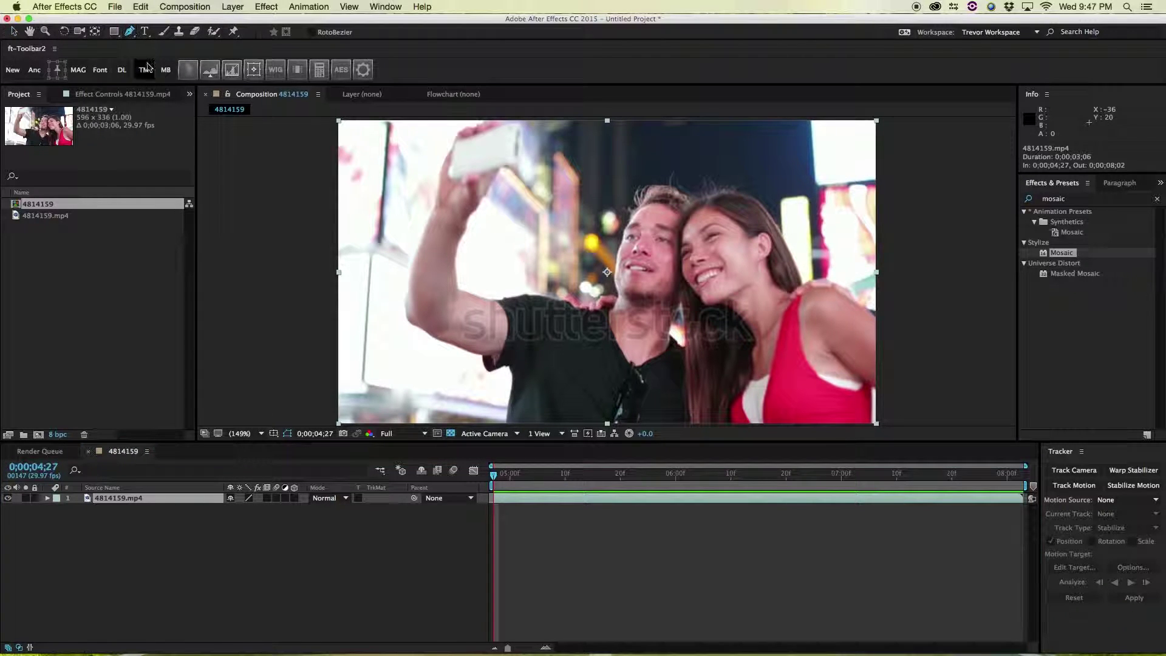
pyautogui.click(635, 208)
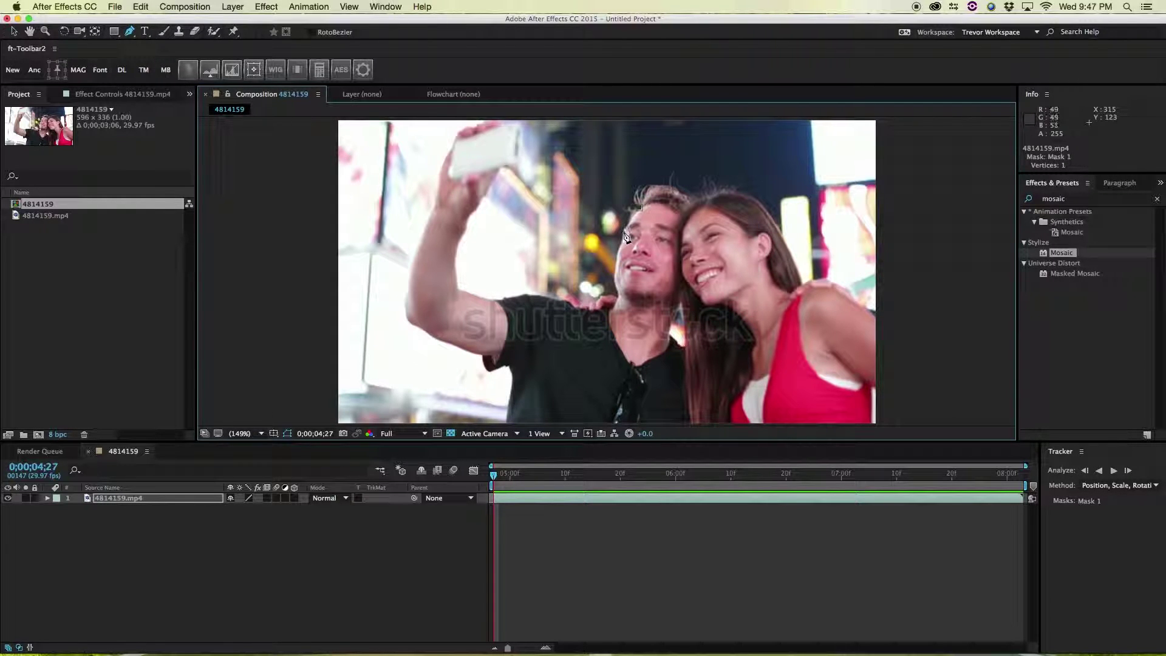
pyautogui.moveTo(626, 227); pyautogui.dragTo(584, 247)
pyautogui.press('super+z')
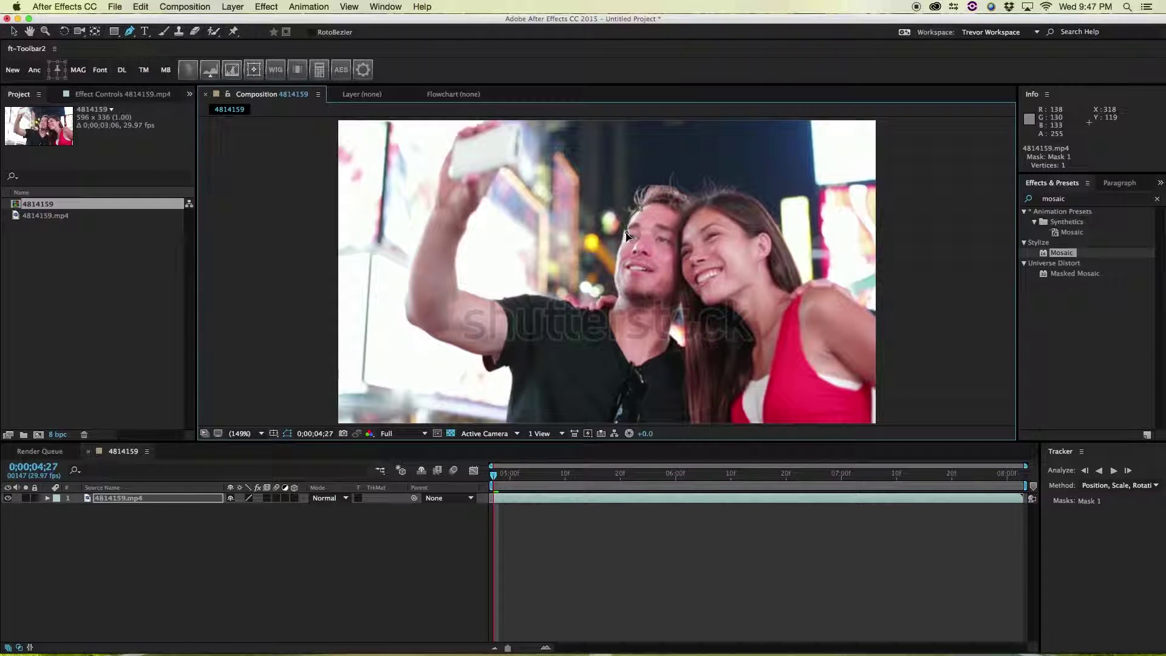
pyautogui.click(618, 264)
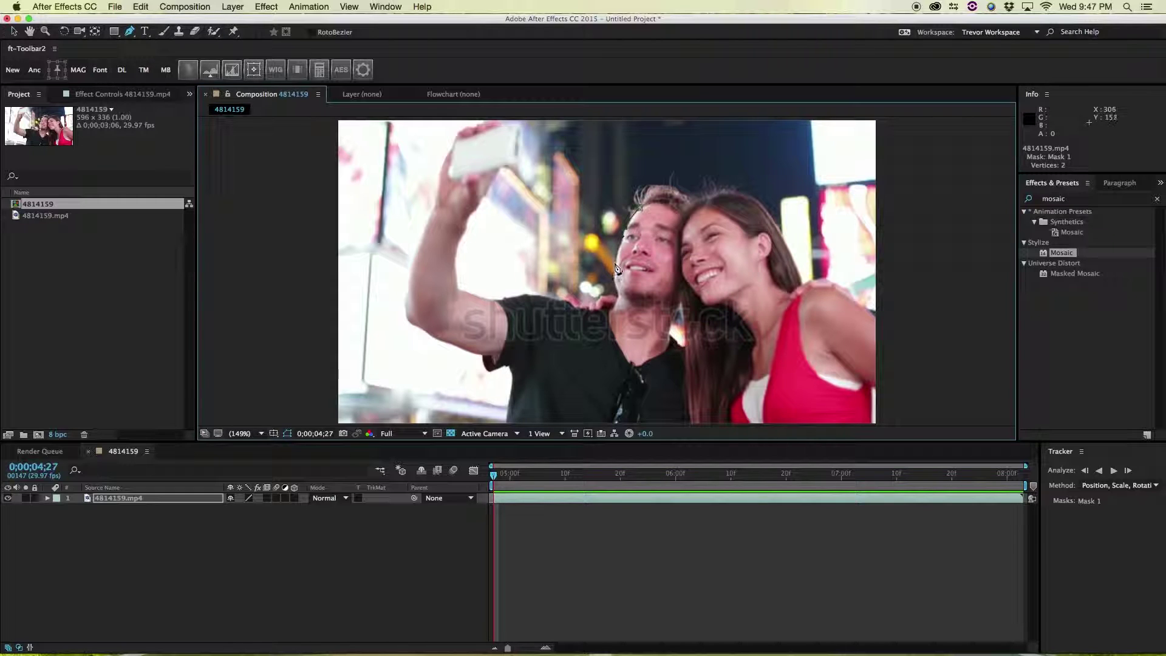
pyautogui.moveTo(617, 267); pyautogui.dragTo(616, 279)
# - Trace Mask 1 along the jaw and up the side of the head, closing it
pyautogui.click(620, 295)
pyautogui.click(626, 303)
pyautogui.moveTo(652, 301); pyautogui.dragTo(668, 302)
pyautogui.click(679, 283)
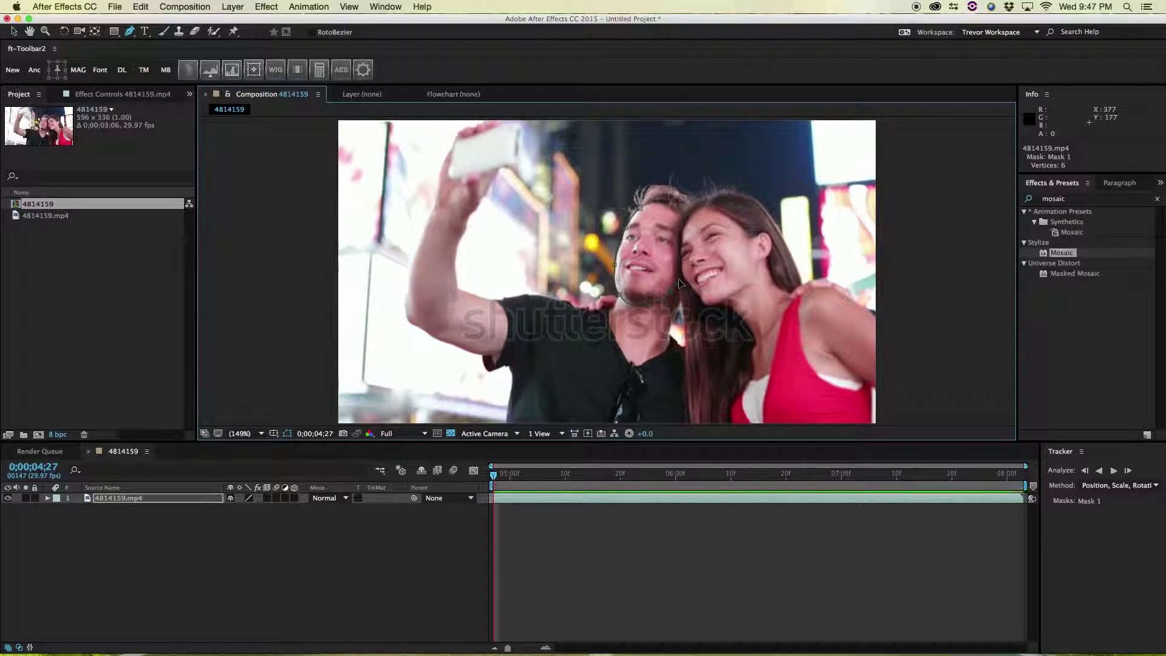
pyautogui.click(684, 229)
pyautogui.click(681, 206)
pyautogui.click(661, 200)
pyautogui.click(650, 200)
pyautogui.click(640, 210)
pyautogui.click(630, 220)
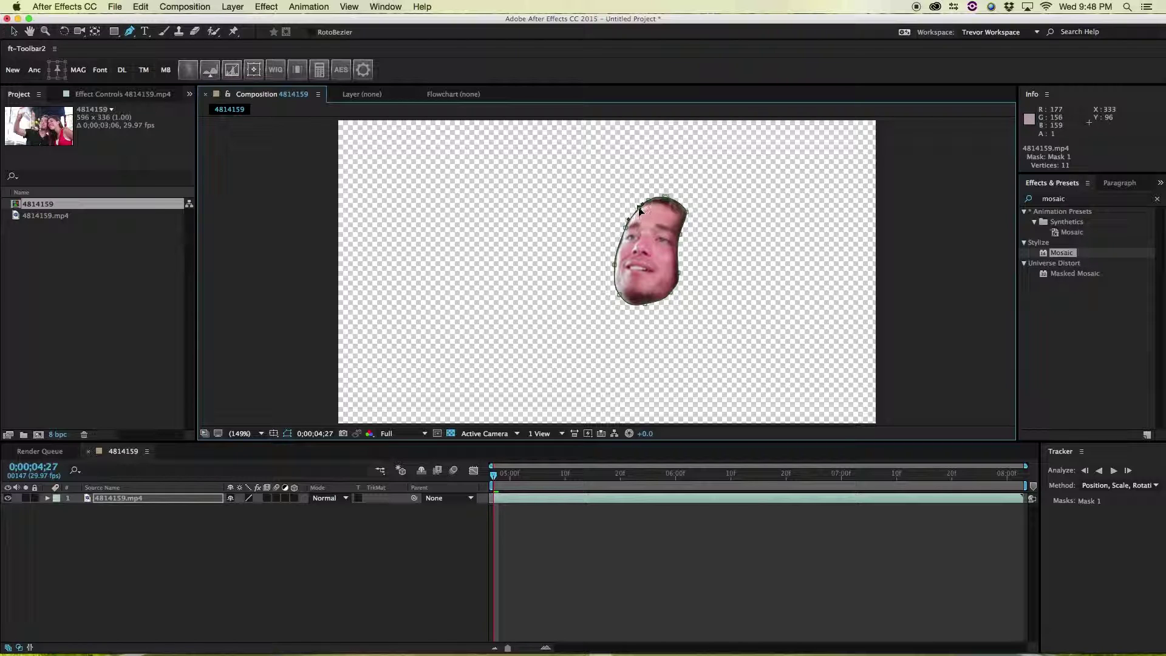
pyautogui.press('Return')
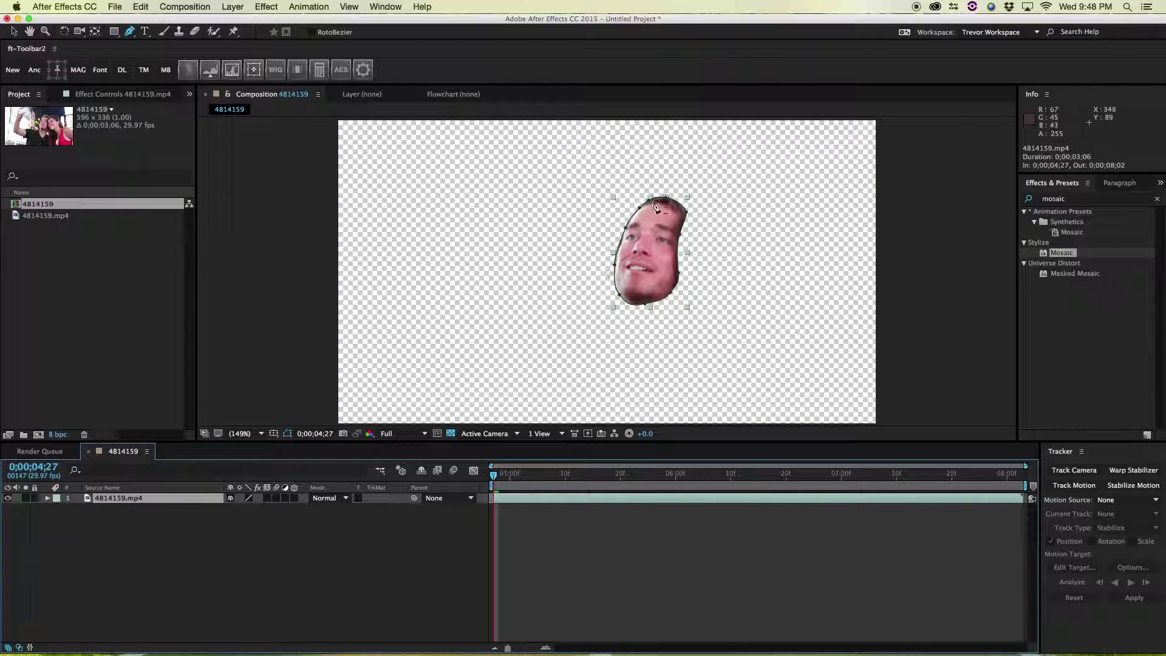
# - Reveal Mask 1, apply Track Mask to it, and open the Tracker Method list
pyautogui.click(15, 32)
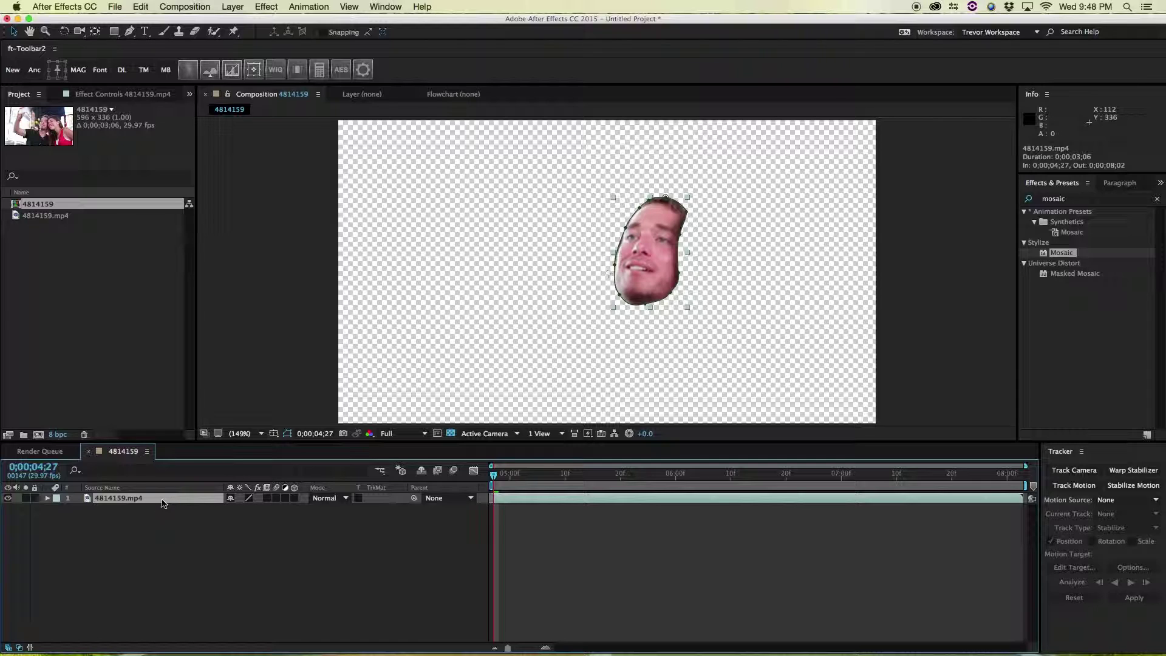
pyautogui.press('m')
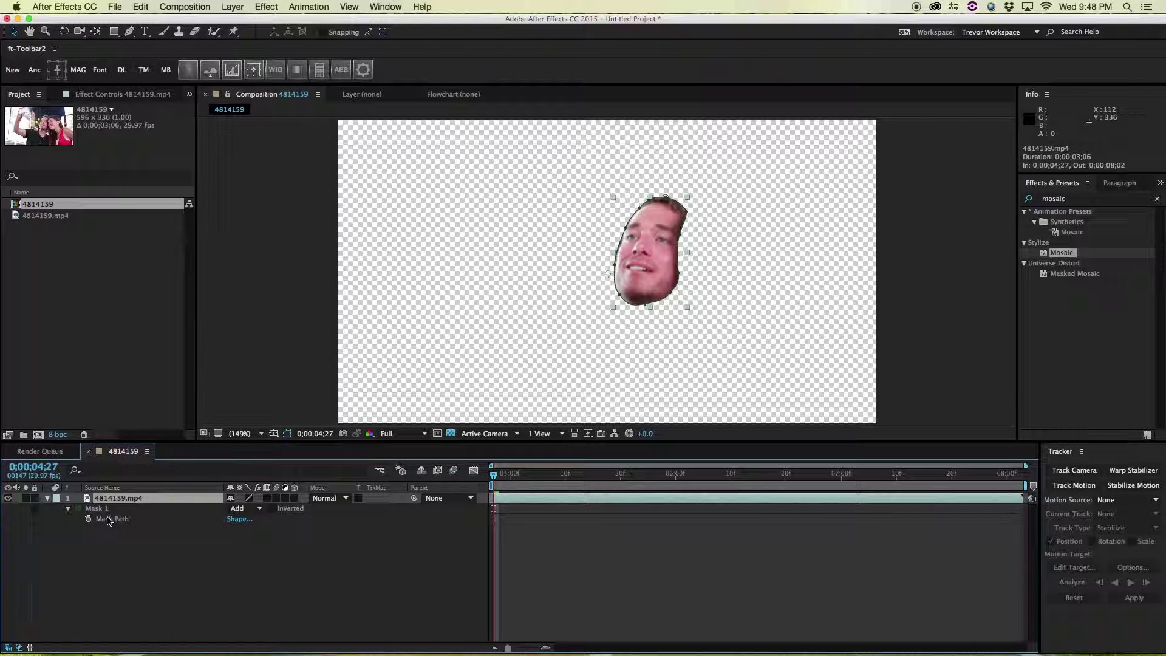
pyautogui.rightClick(95, 510)
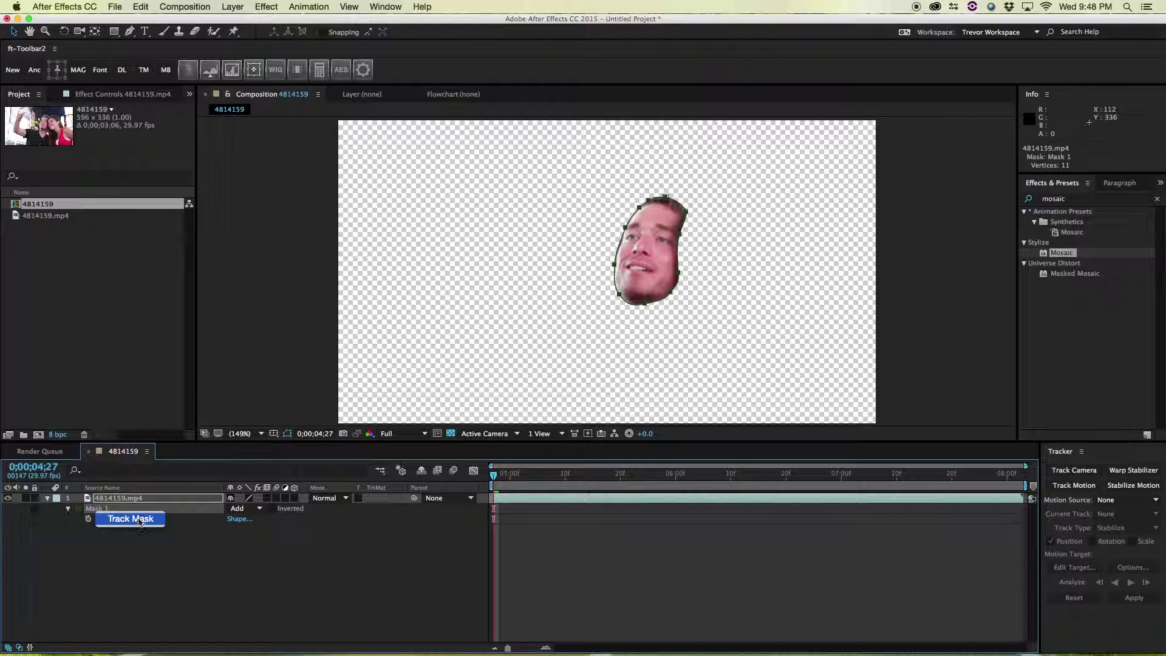
pyautogui.click(132, 518)
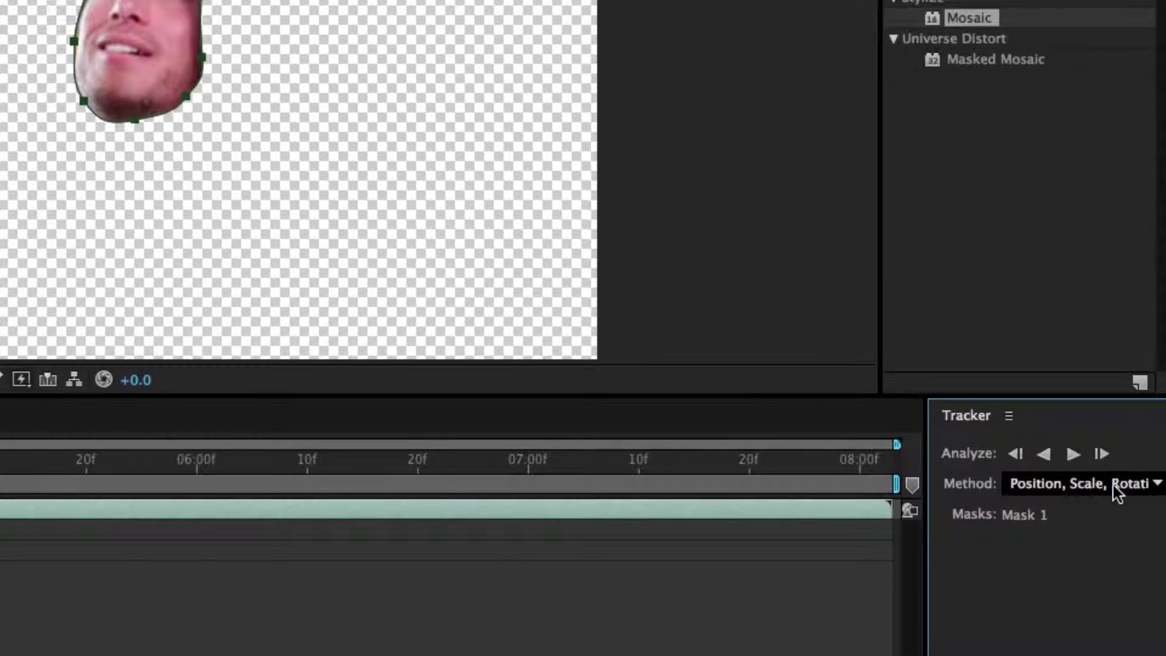
pyautogui.click(1144, 490)
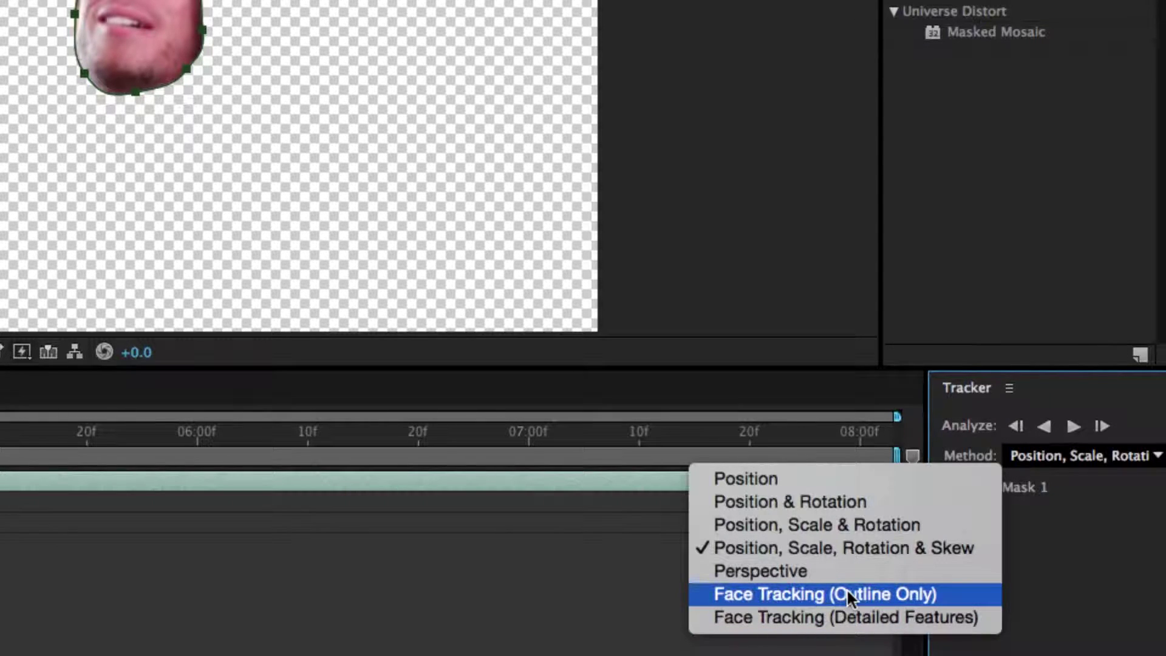
# - Track Mask 1 forward with Face Tracking (Outline Only) and preview the result
pyautogui.click(891, 586)
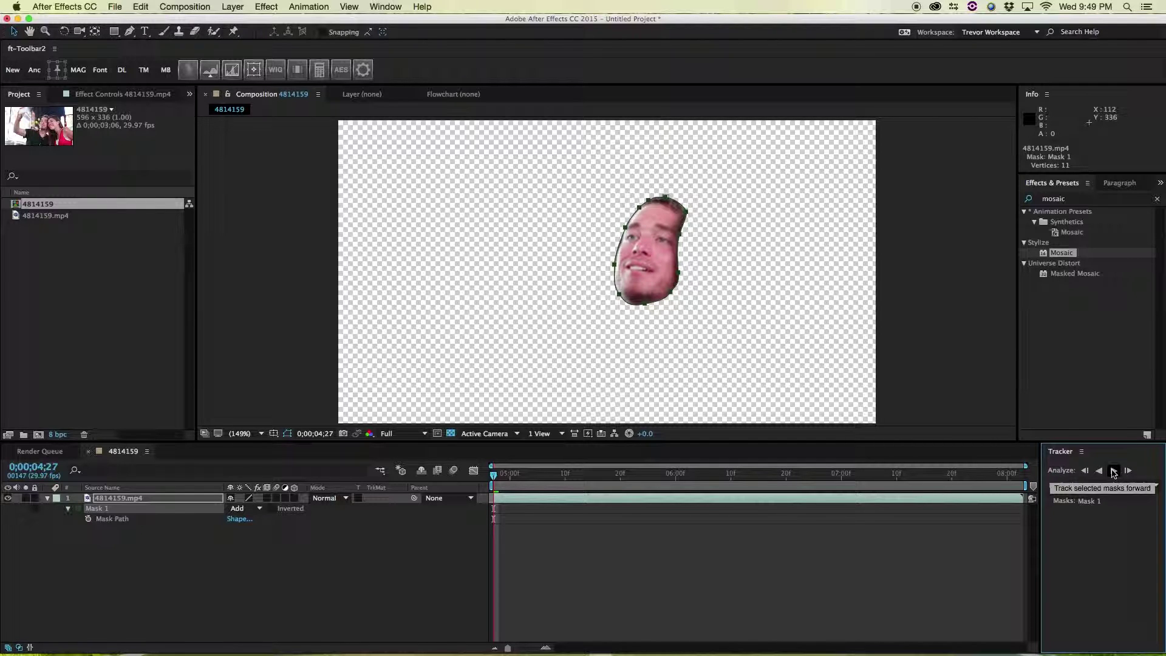
pyautogui.click(1114, 472)
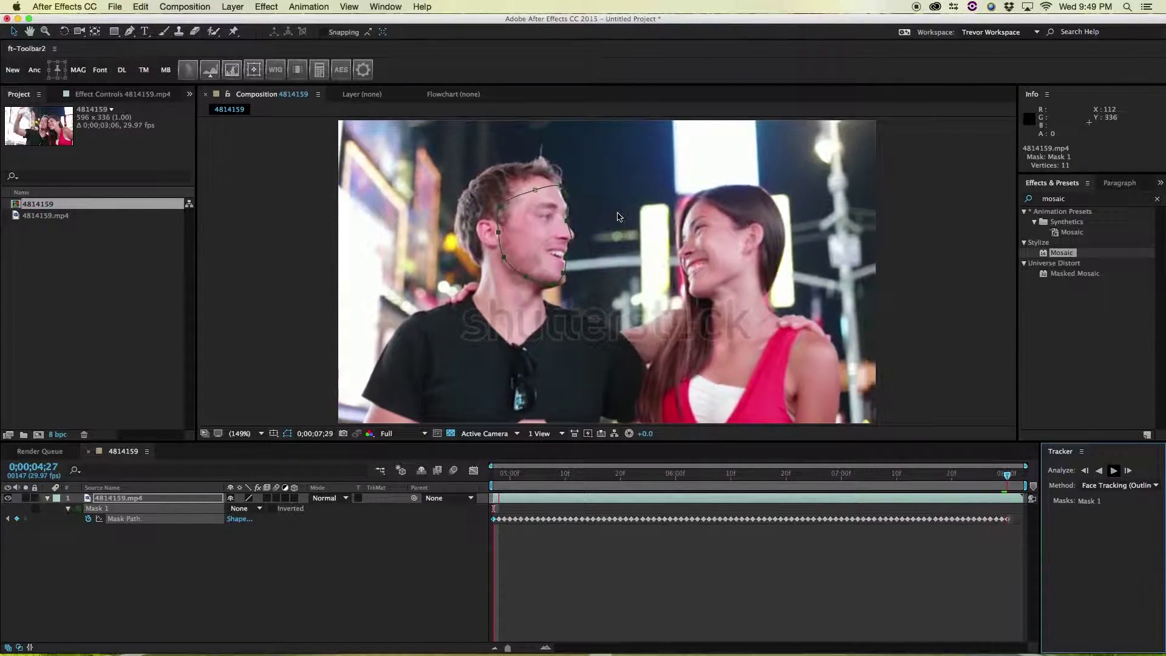
pyautogui.moveTo(923, 474); pyautogui.dragTo(510, 495)
pyautogui.press('space')
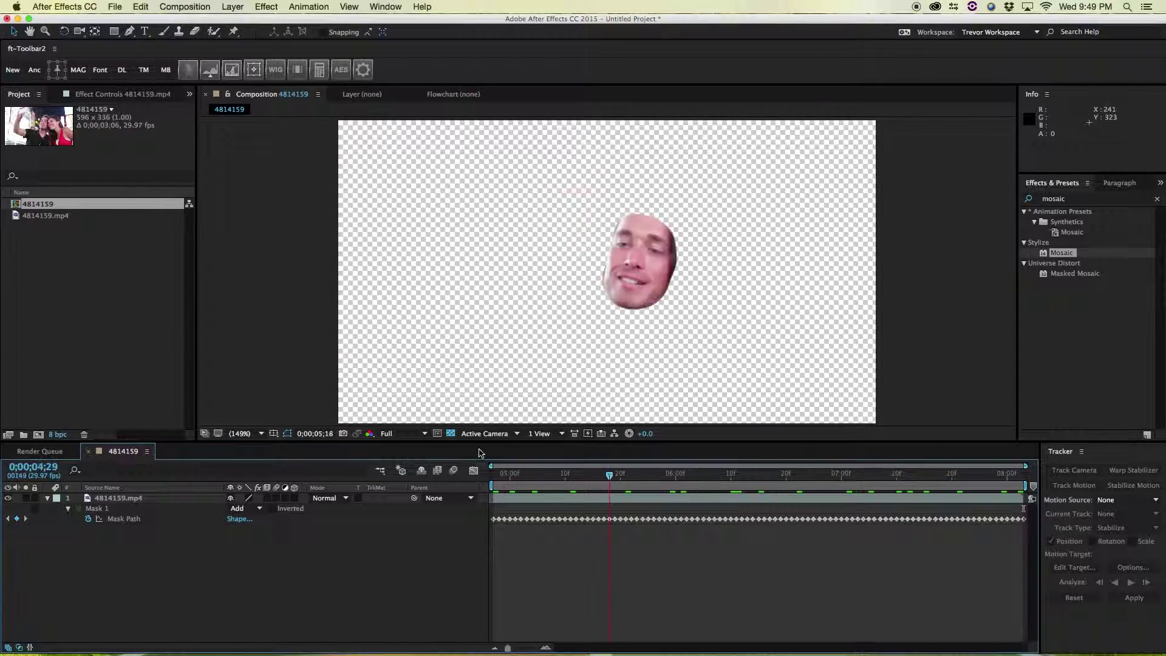
pyautogui.press('space')
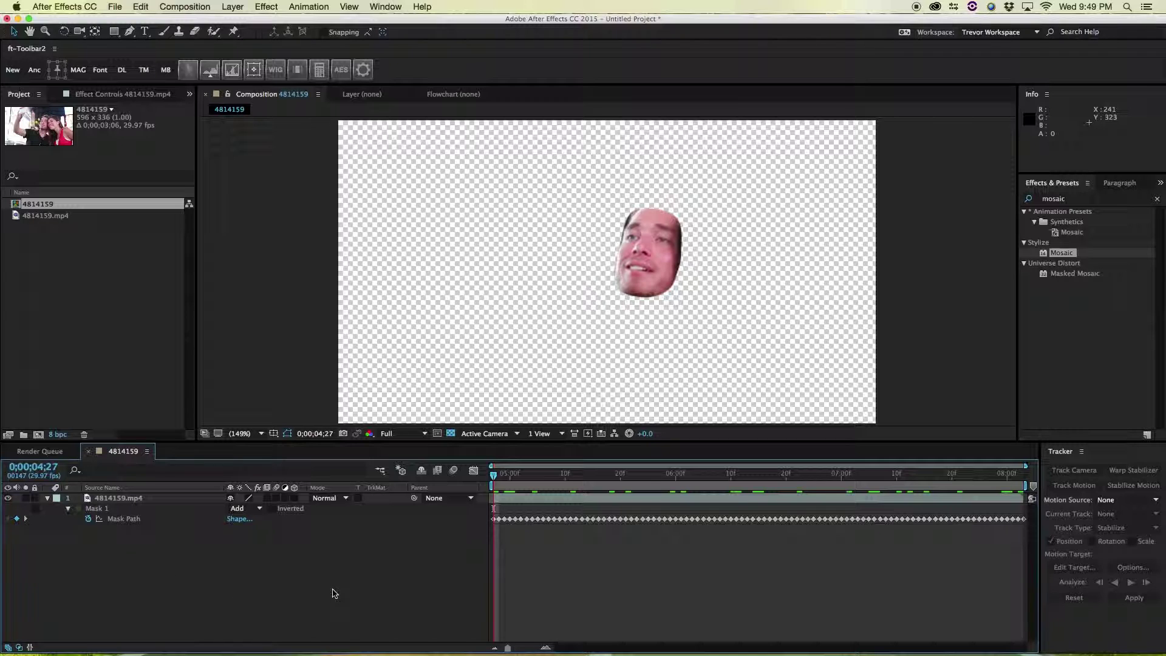
pyautogui.click(233, 6)
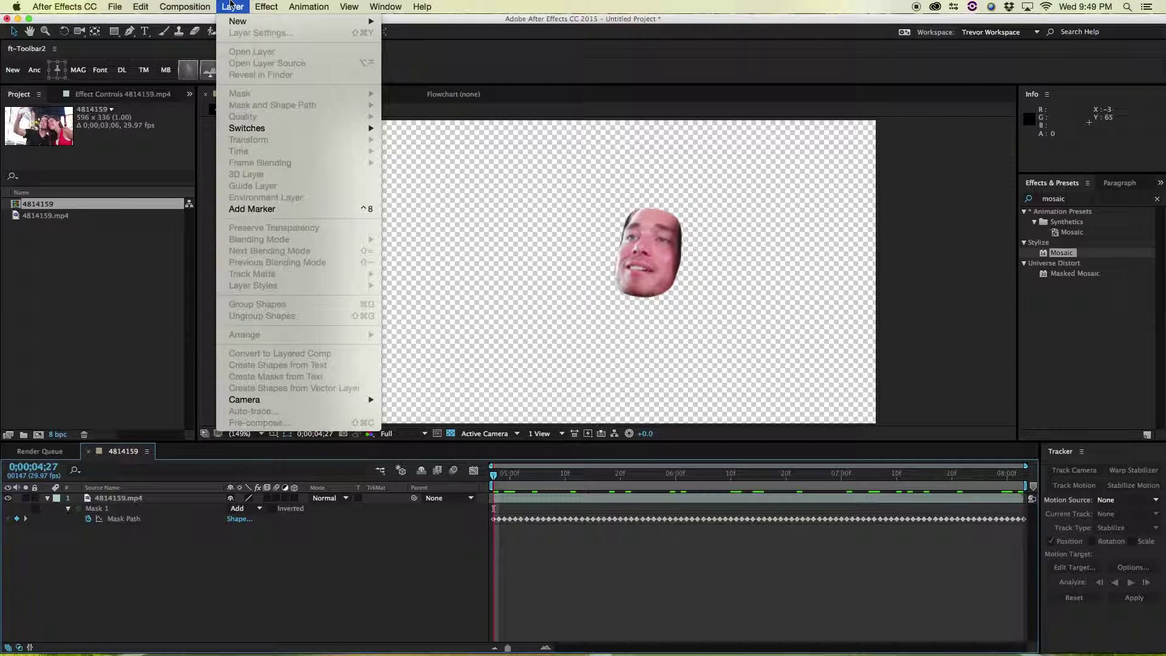
# - Add Adjustment Layer 1 above 4814159.mp4 and check the masked face on other frames
pyautogui.moveTo(340, 21)
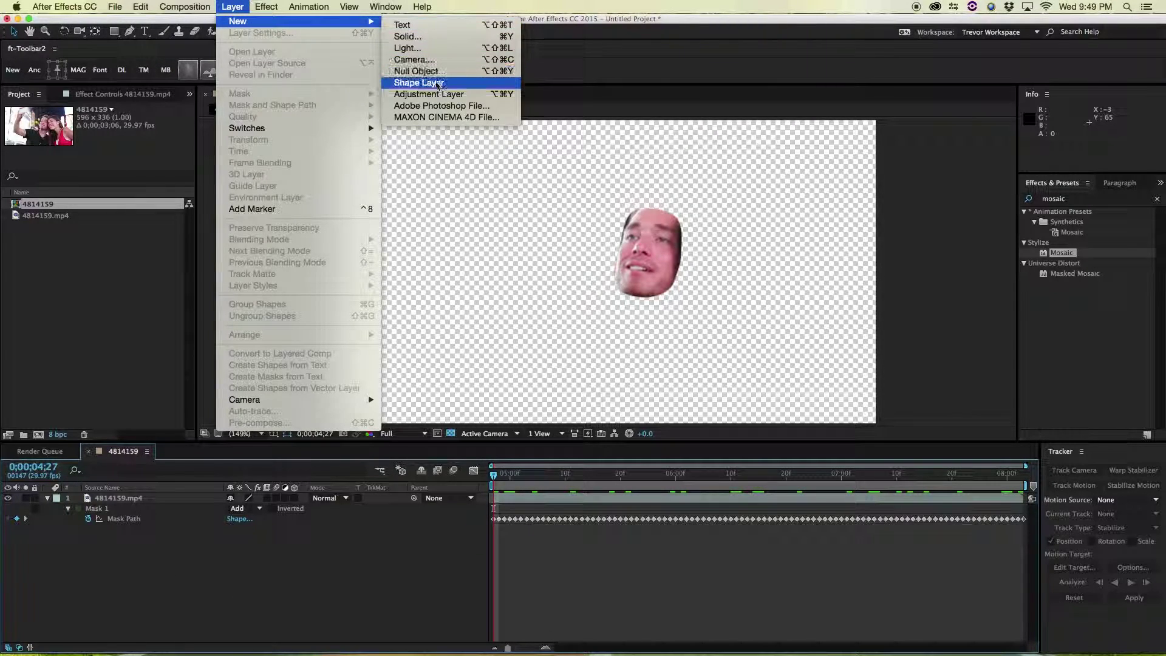
pyautogui.click(436, 94)
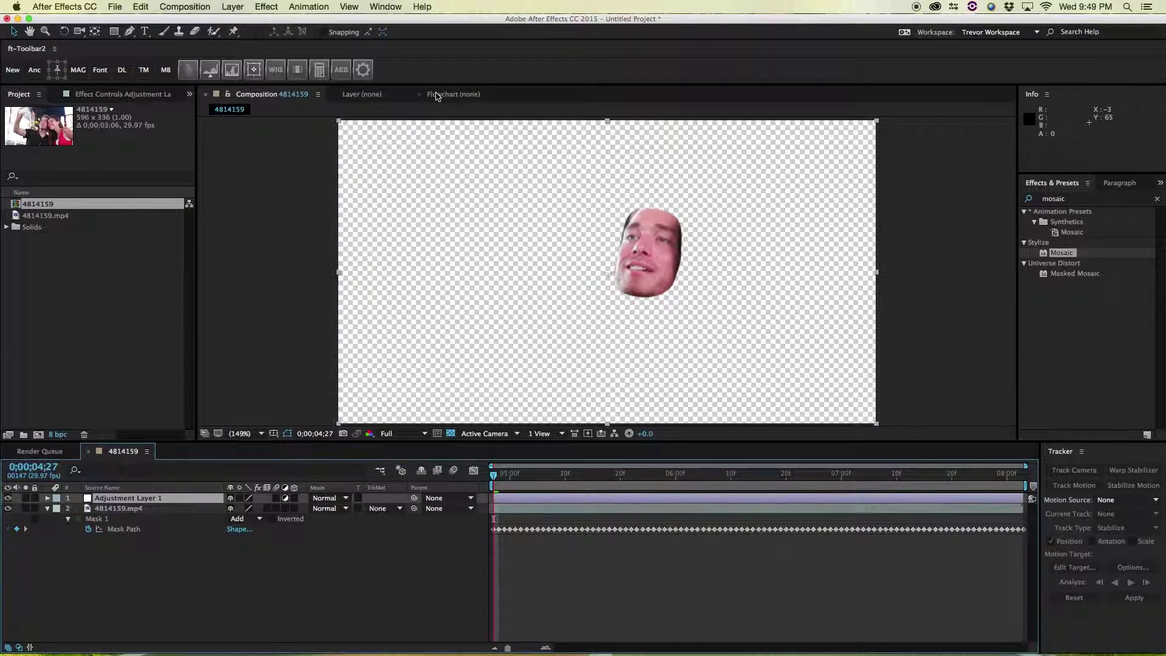
pyautogui.click(192, 565)
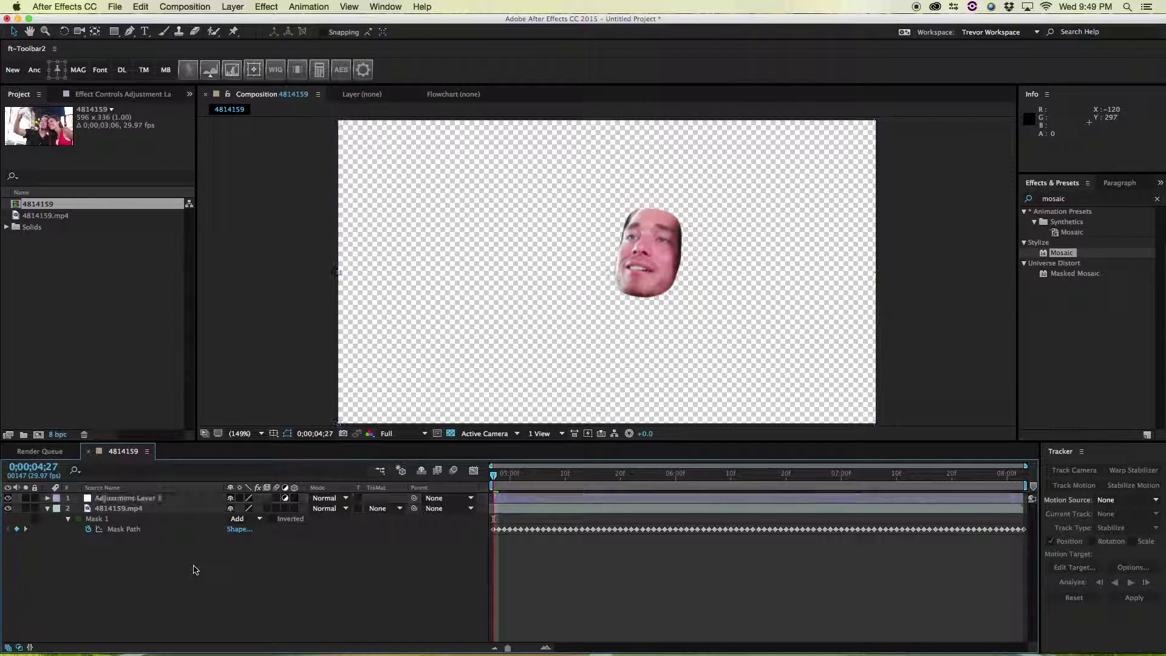
pyautogui.click(99, 521)
pyautogui.click(586, 558)
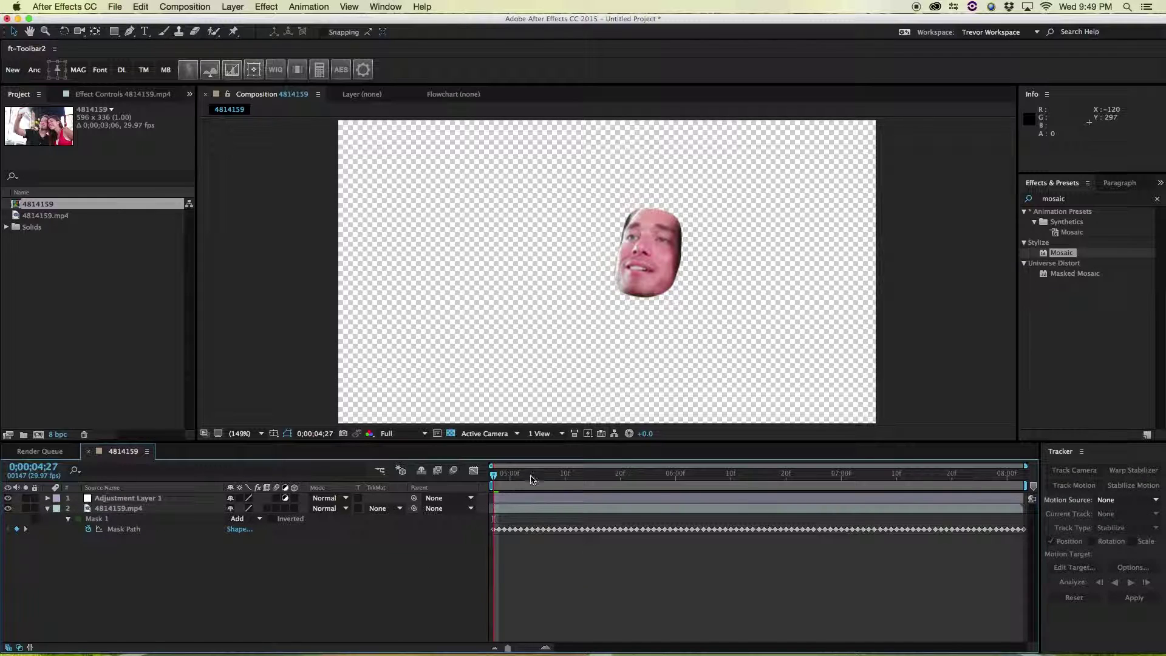
pyautogui.moveTo(552, 481); pyautogui.dragTo(365, 486)
# - Cut Mask 1 from 4814159.mp4 and paste it onto Adjustment Layer 1
pyautogui.click(99, 521)
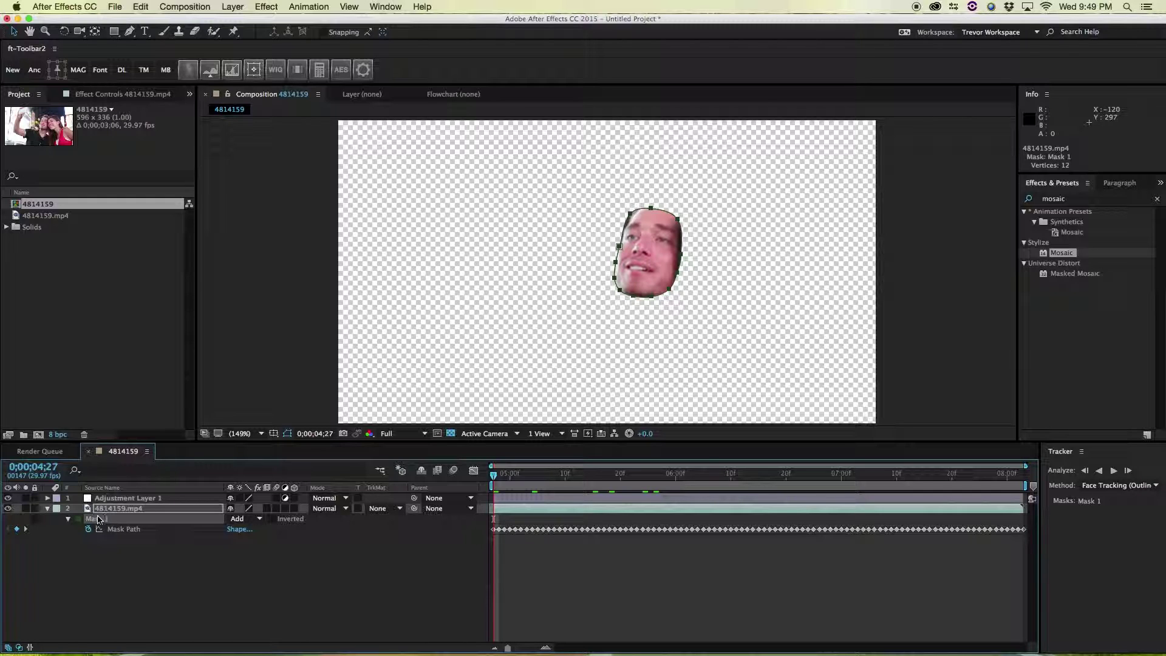
pyautogui.press('Delete')
pyautogui.click(123, 499)
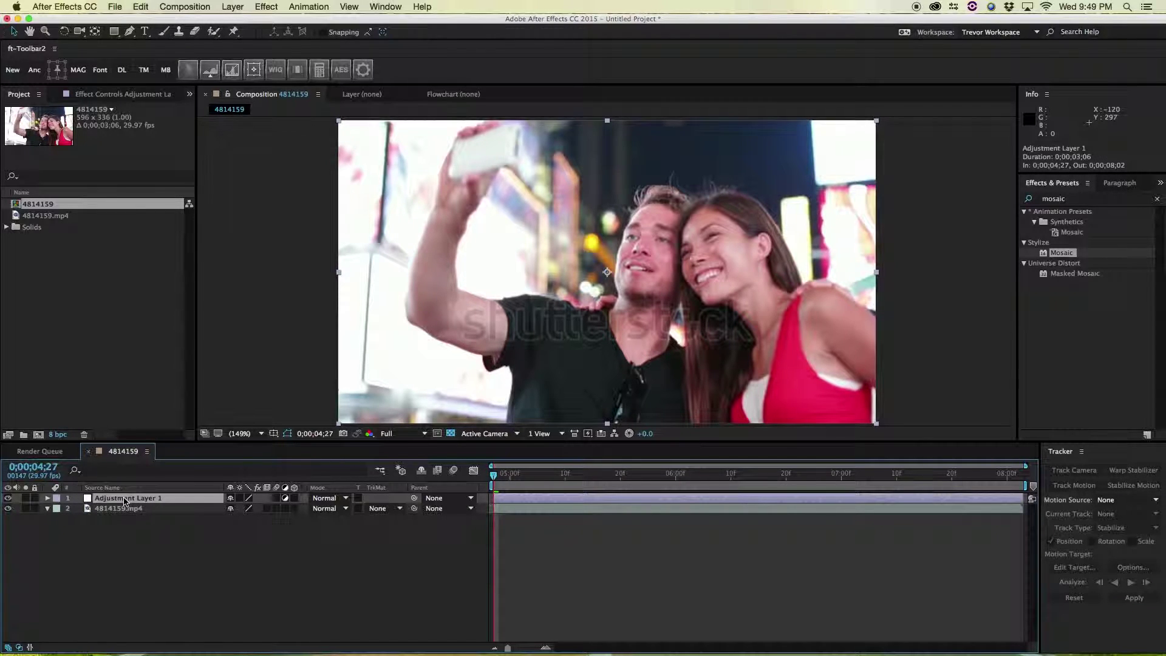
pyautogui.press('super+v')
pyautogui.click(384, 562)
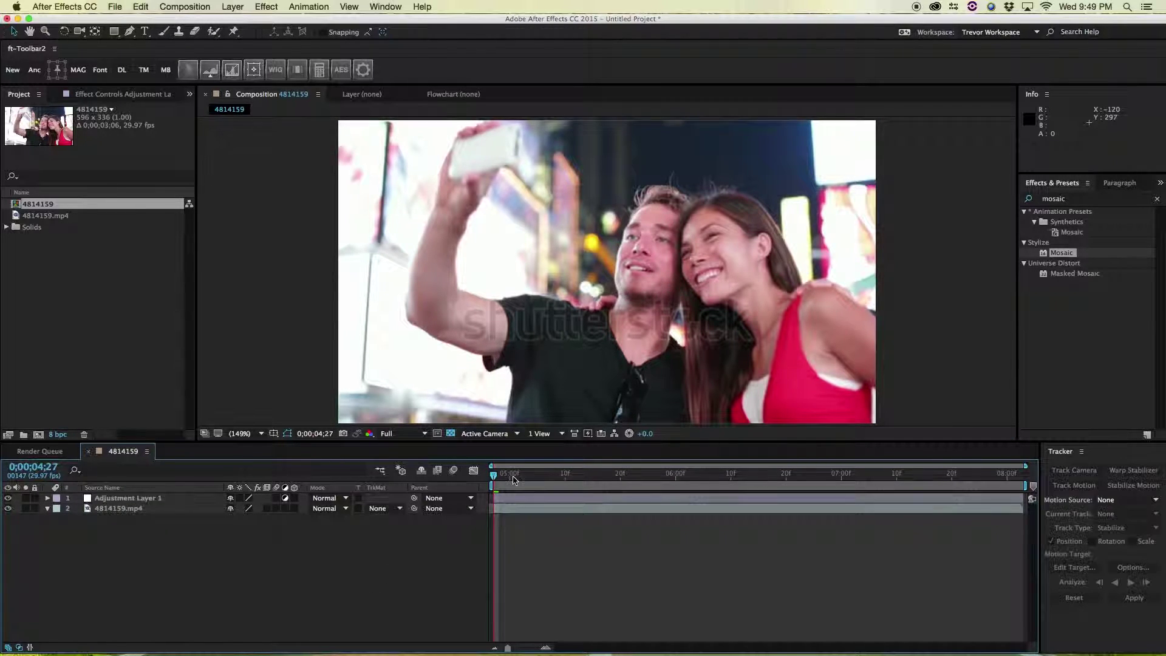
pyautogui.moveTo(494, 474)
pyautogui.mouseDown()
pyautogui.moveTo(858, 474)
pyautogui.moveTo(493, 475)
pyautogui.mouseUp()
# - Apply Fast Blur to Adjustment Layer 1 and set Blurriness to 32
pyautogui.click(583, 498)
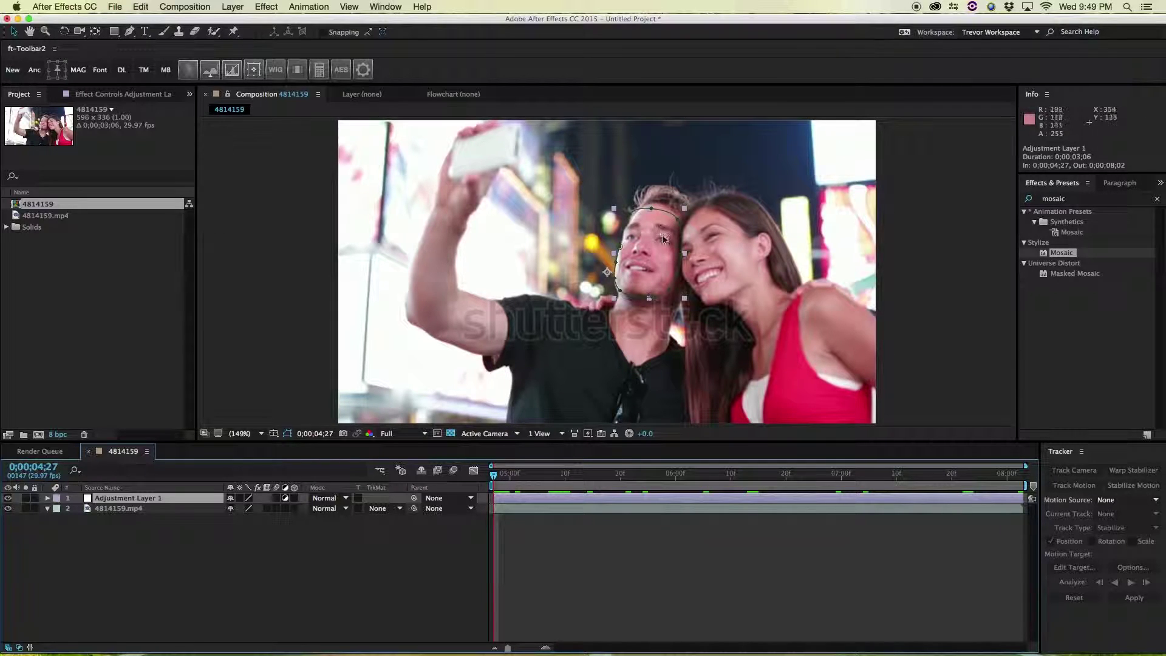
pyautogui.click(1098, 200)
pyautogui.click(1088, 198)
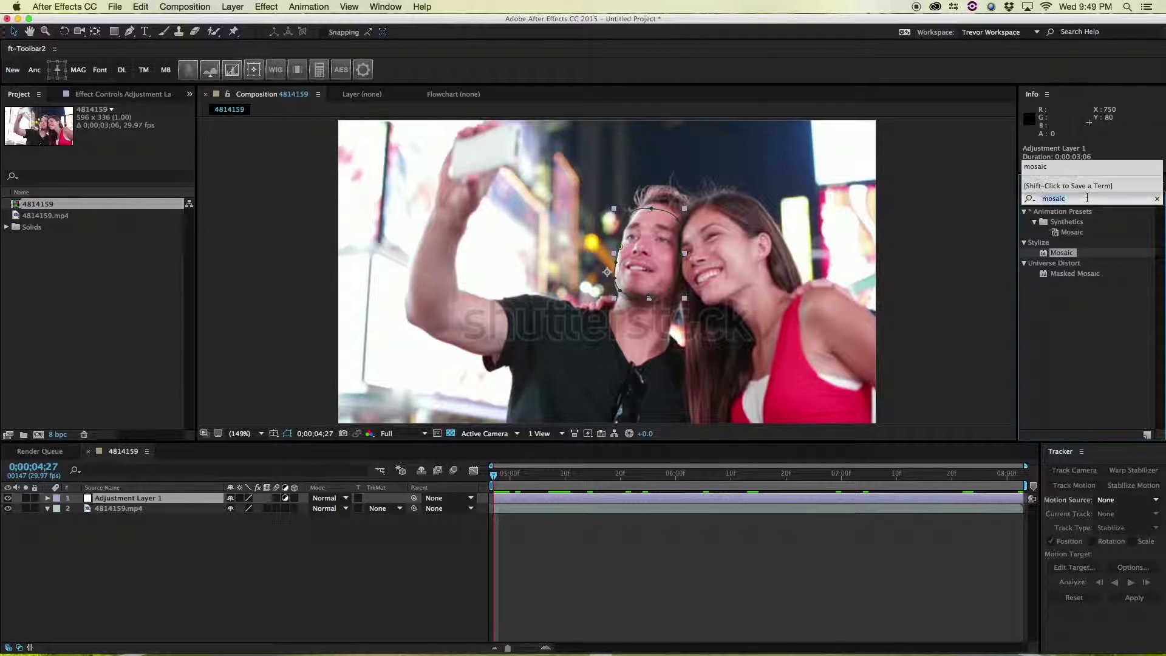
pyautogui.write('fast blur')
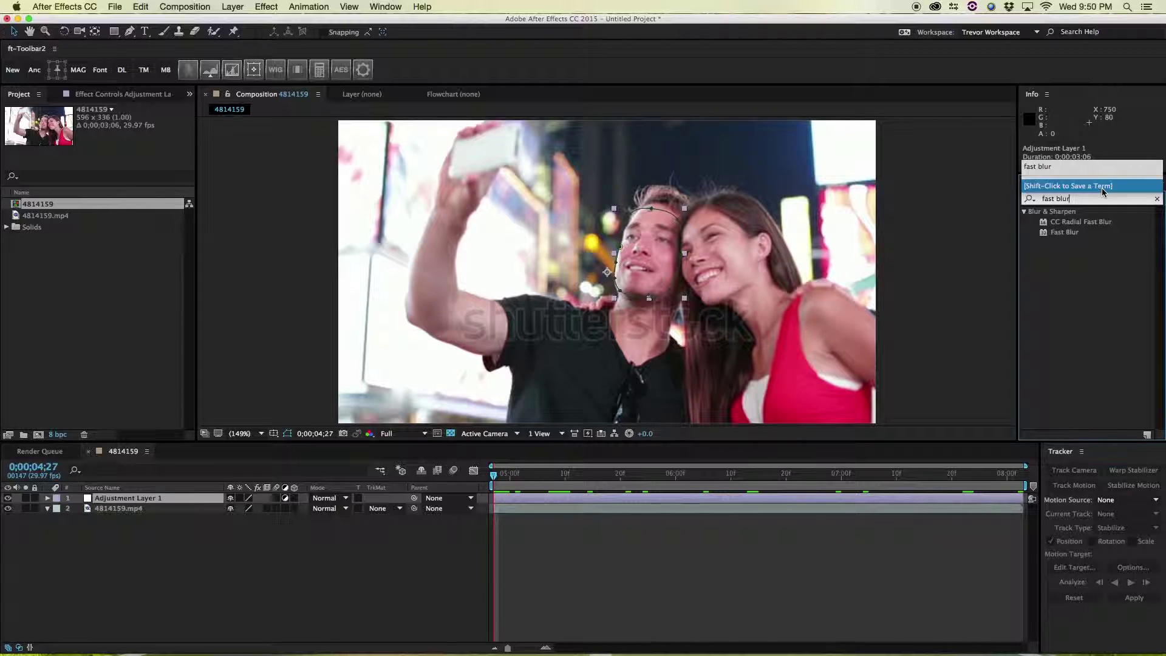
pyautogui.click(1065, 232)
pyautogui.moveTo(1065, 232); pyautogui.dragTo(632, 501)
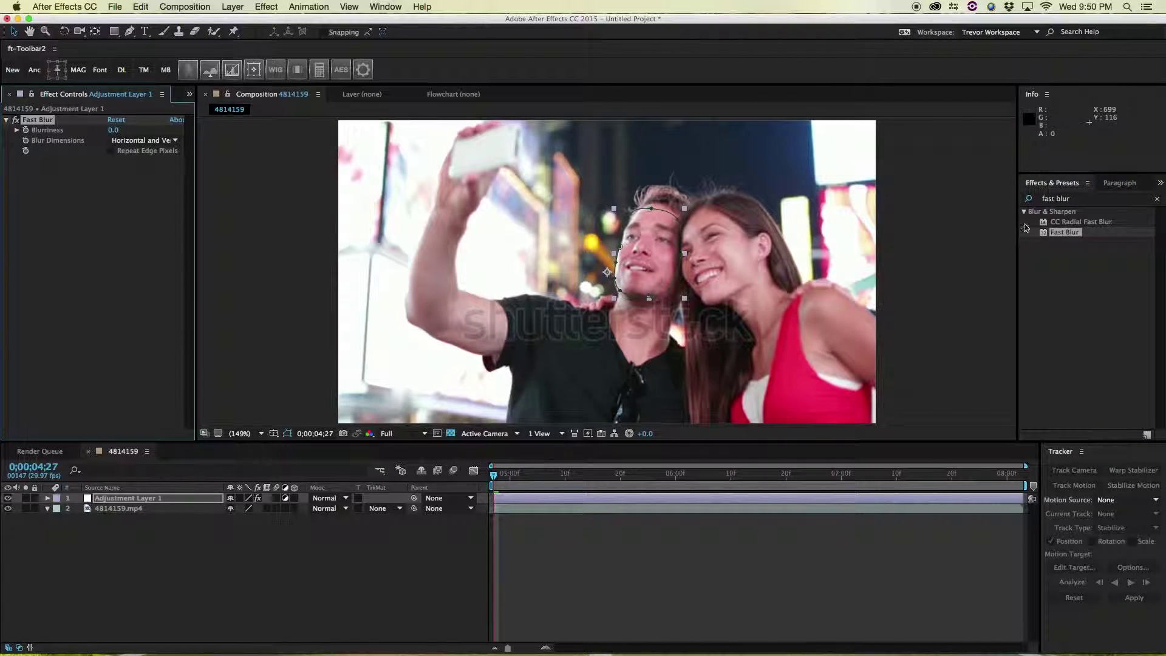
pyautogui.click(98, 199)
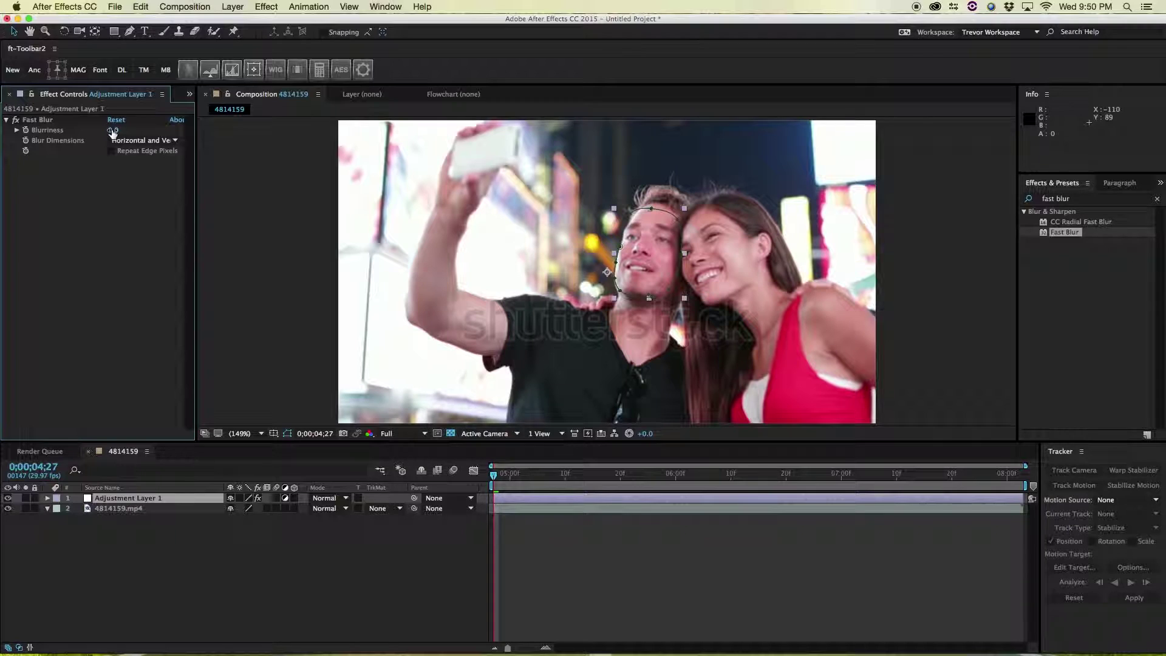
pyautogui.moveTo(112, 131); pyautogui.dragTo(134, 133)
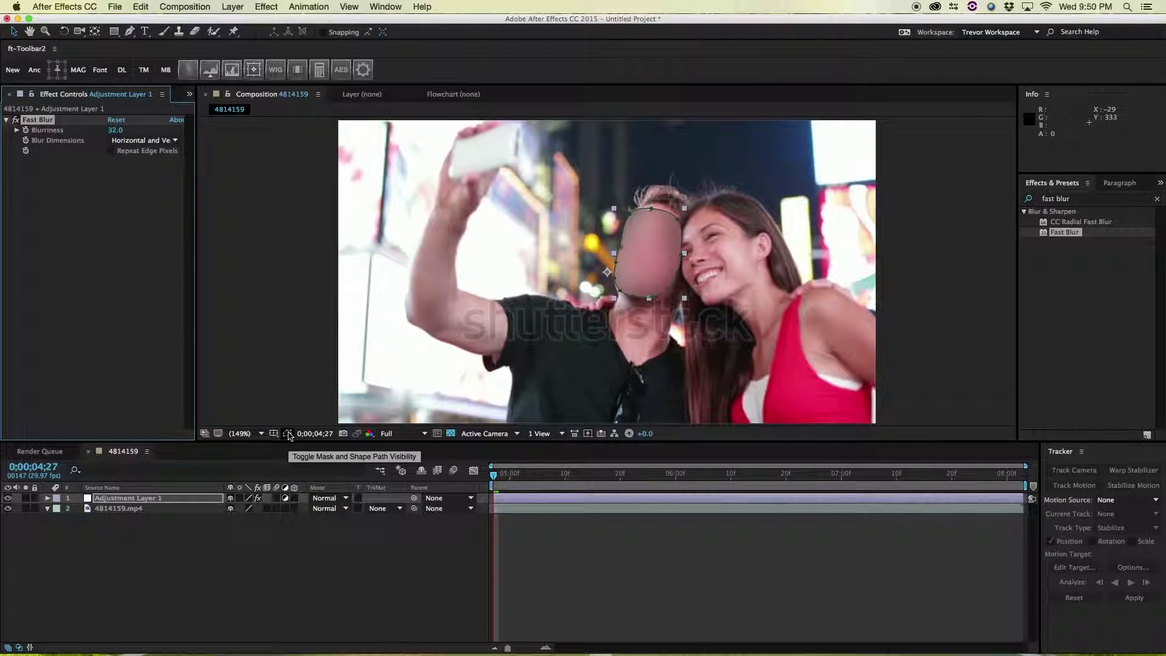
# - Hide the mask outline and feather Adjustment Layer 1's Mask 1 by 10 pixels
pyautogui.click(286, 434)
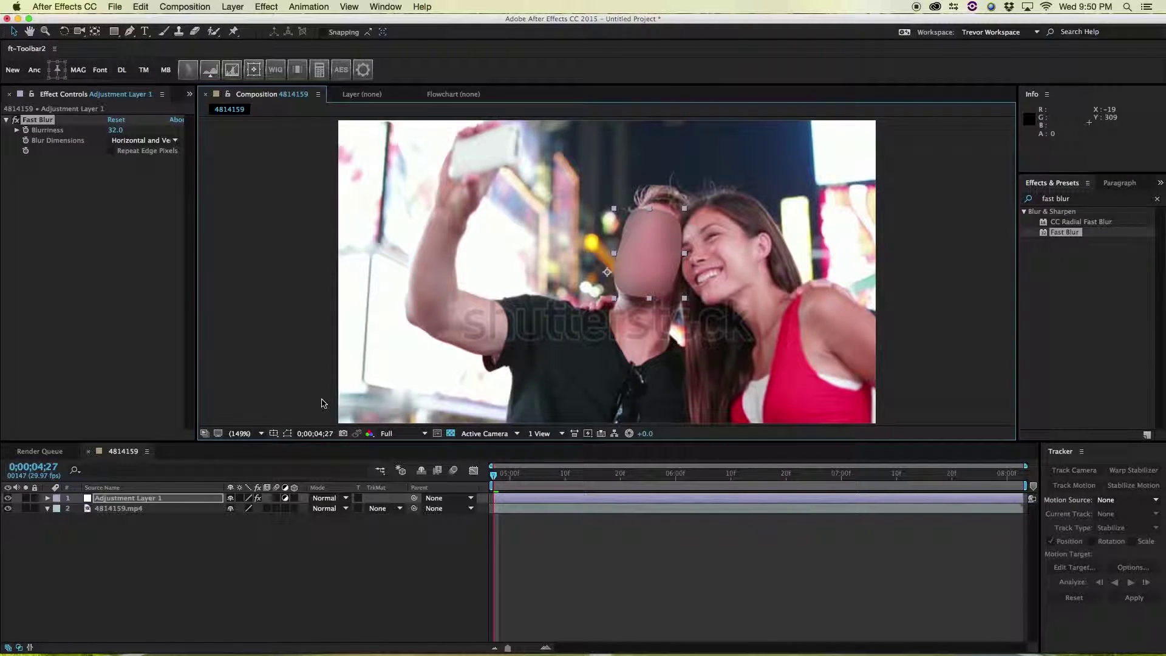
pyautogui.click(138, 498)
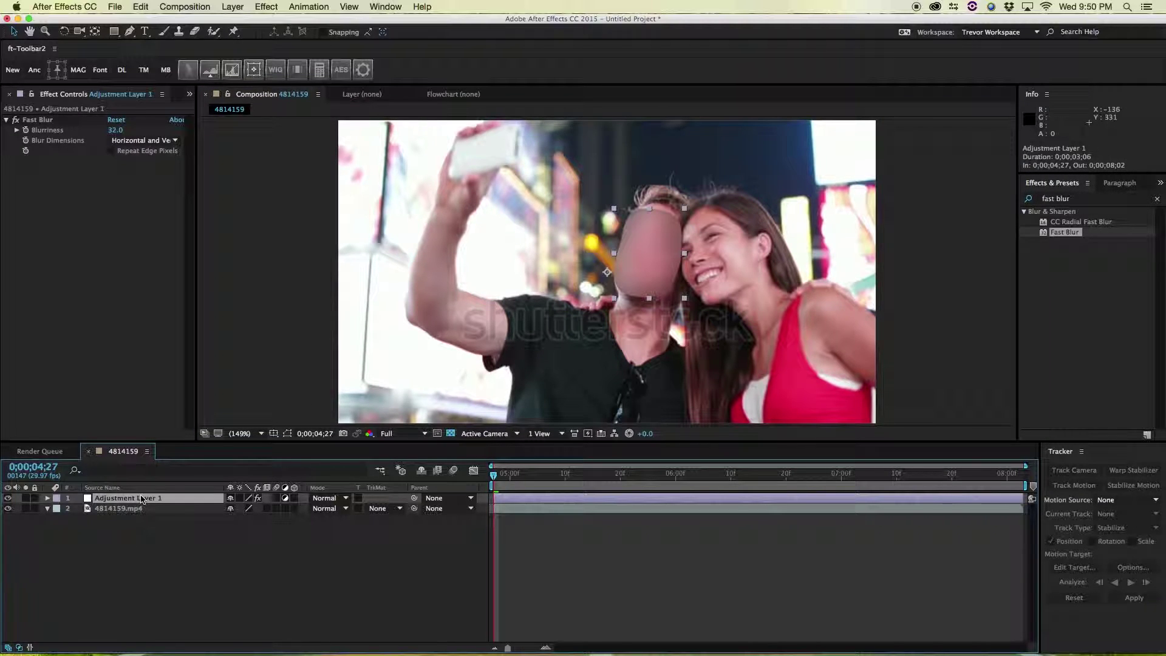
pyautogui.press('m')
pyautogui.press('m')
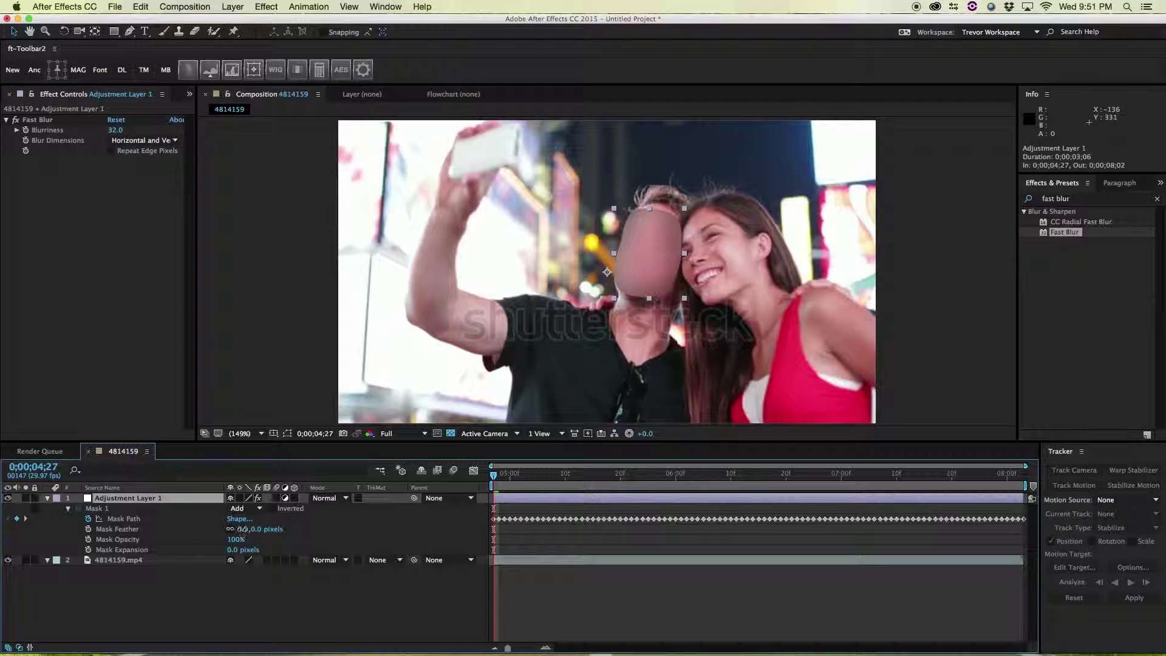
pyautogui.moveTo(243, 529); pyautogui.dragTo(163, 544)
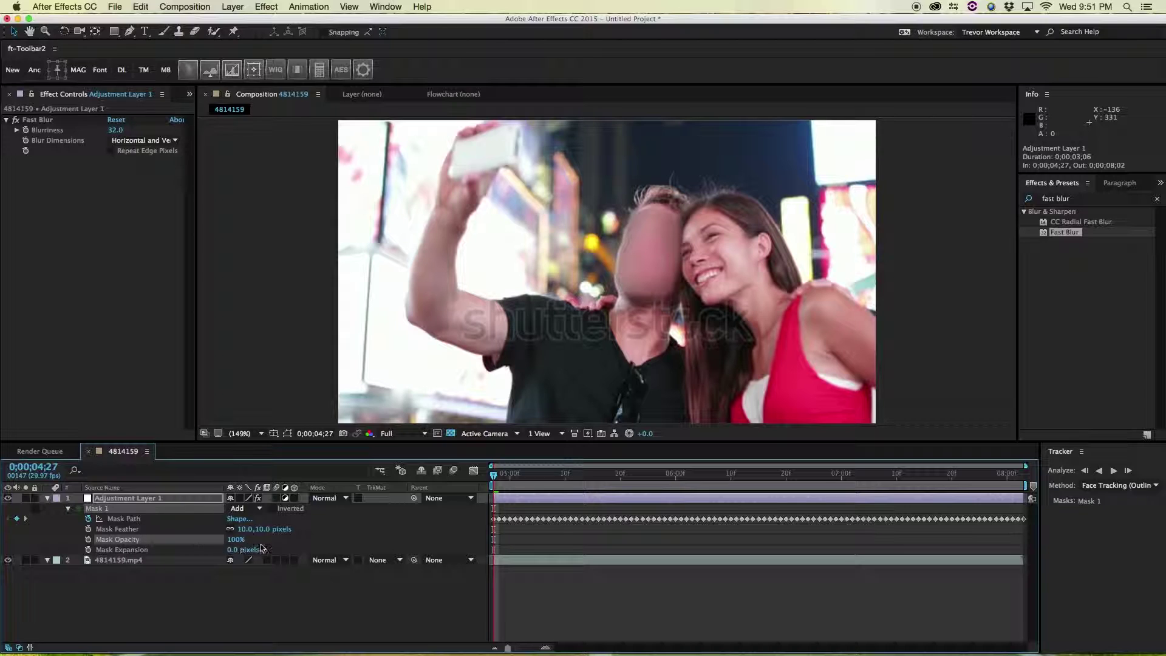
pyautogui.moveTo(235, 551); pyautogui.dragTo(232, 551)
pyautogui.press('super+z')
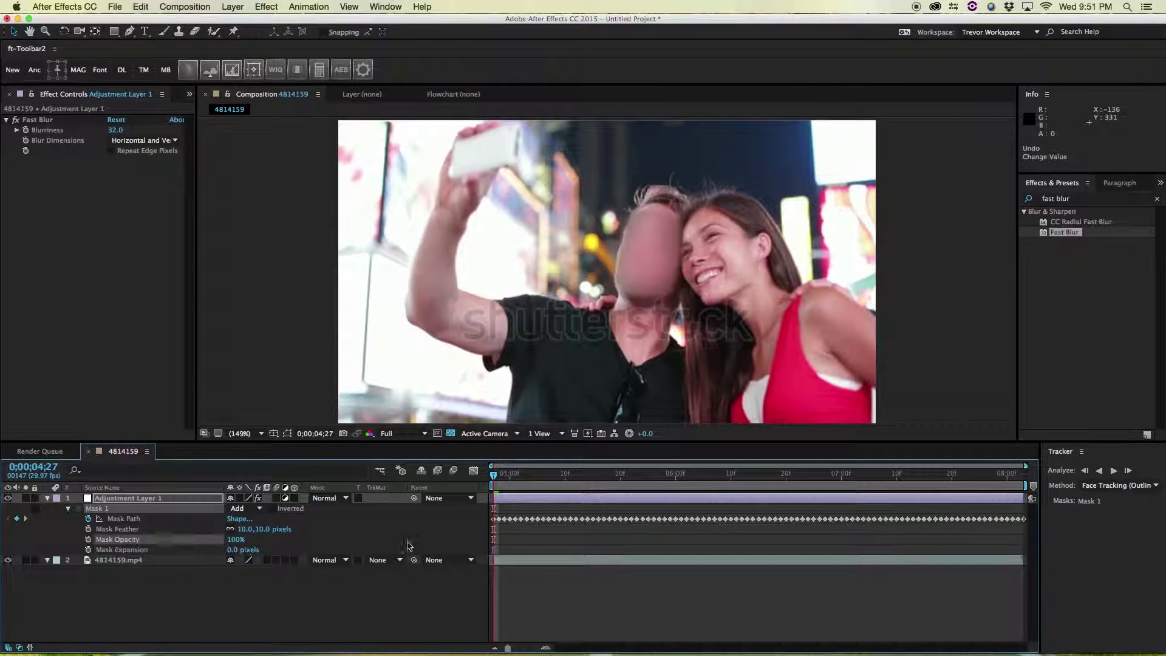
pyautogui.click(612, 617)
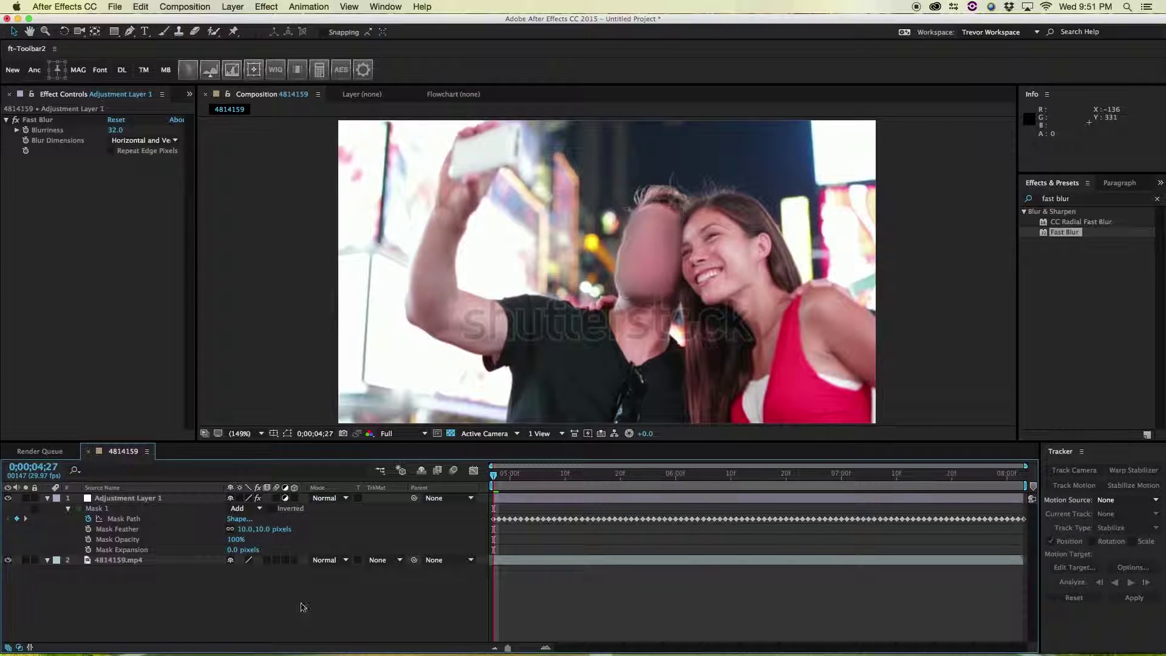
# - Preview the blur, then start Mask Expansion keyframing where the man turns his head
pyautogui.press('space')
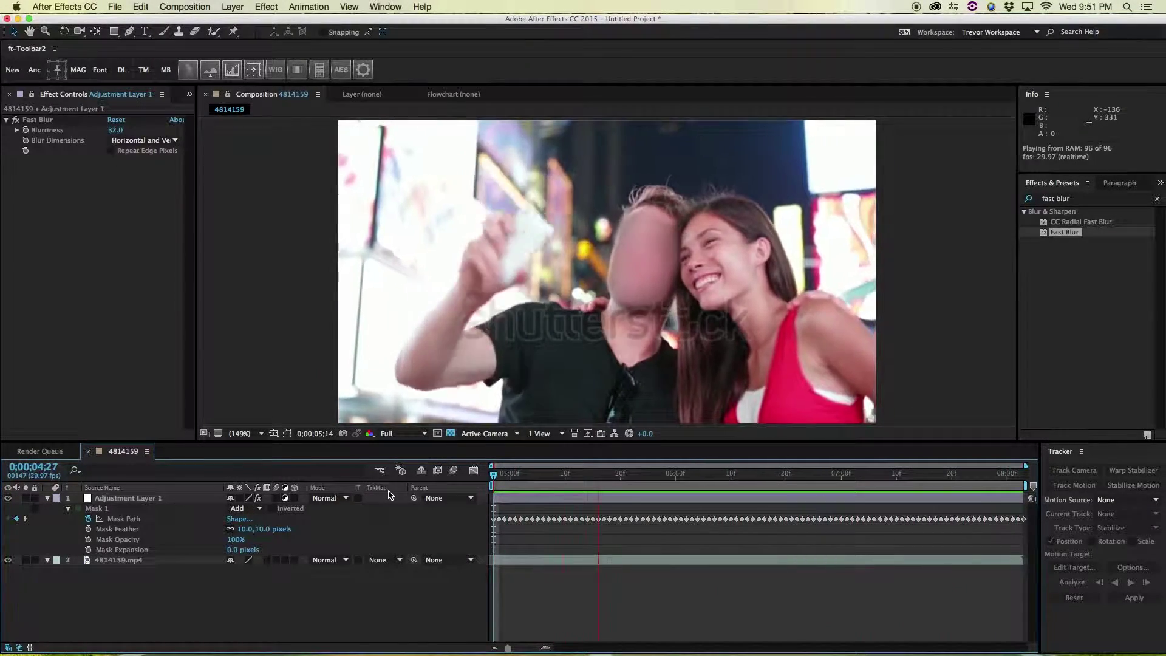
pyautogui.press('space')
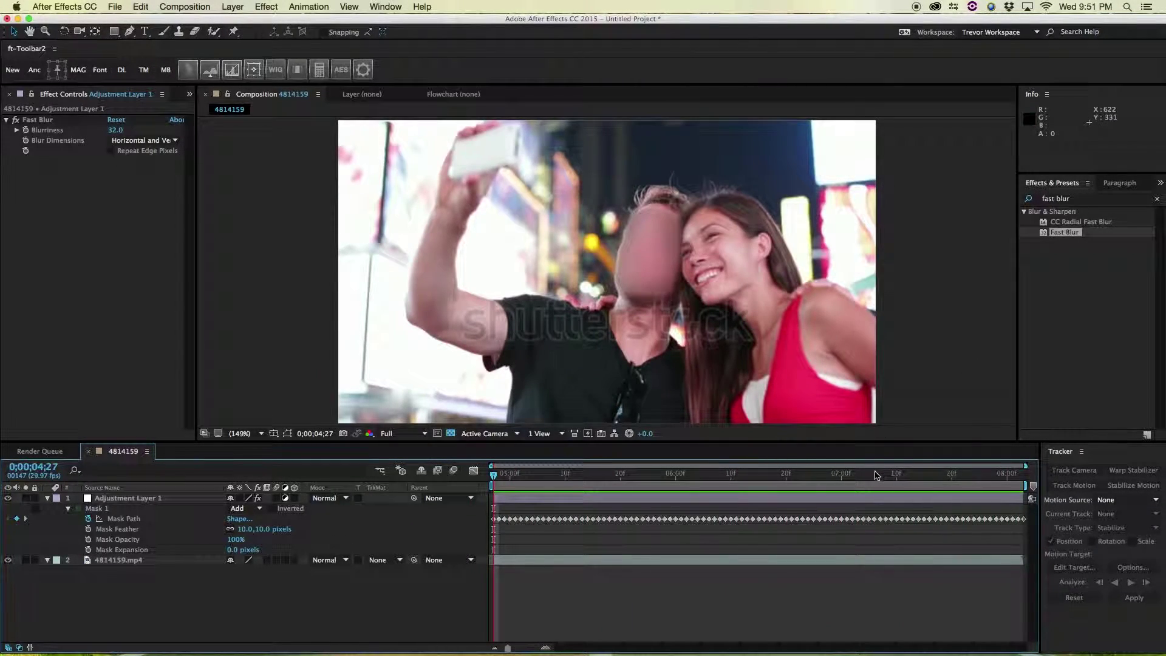
pyautogui.moveTo(878, 473); pyautogui.dragTo(799, 486)
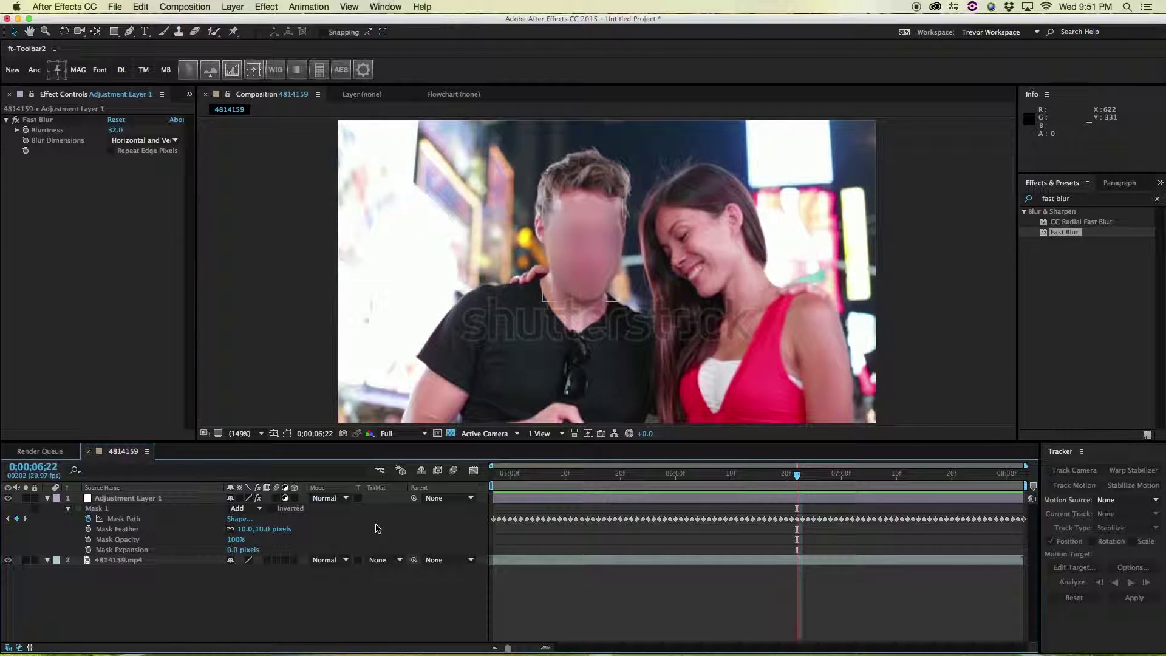
pyautogui.click(88, 550)
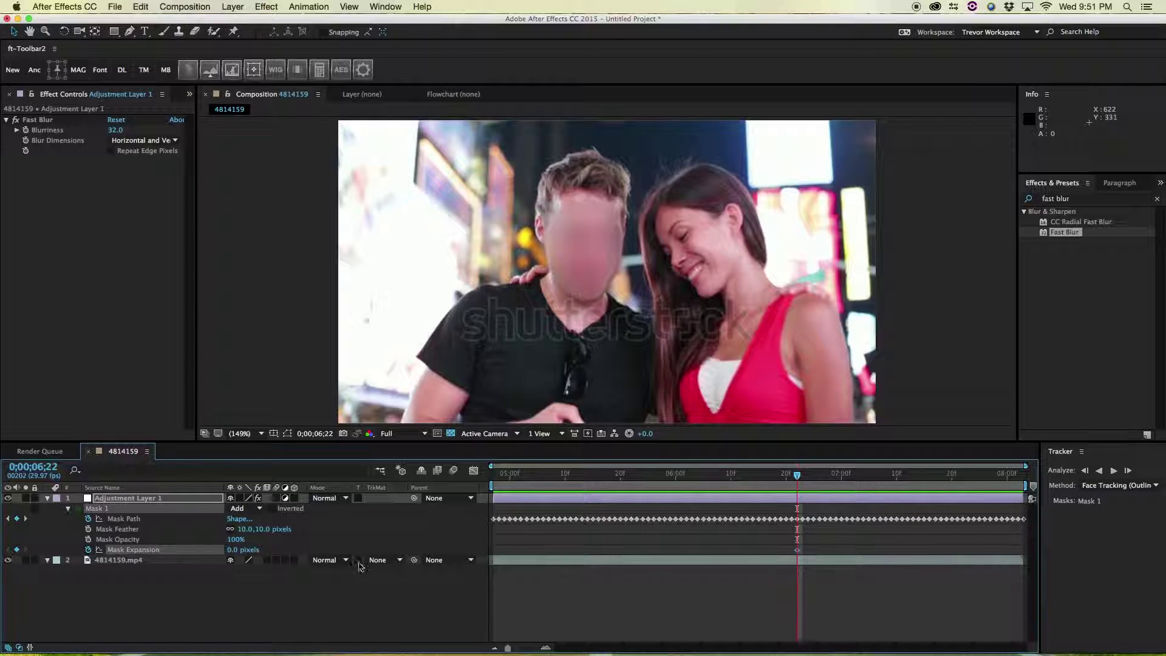
# - Key Mask Expansion at 9 and 11 px around seven seconds, then preview the face blur
pyautogui.moveTo(798, 484); pyautogui.dragTo(903, 481)
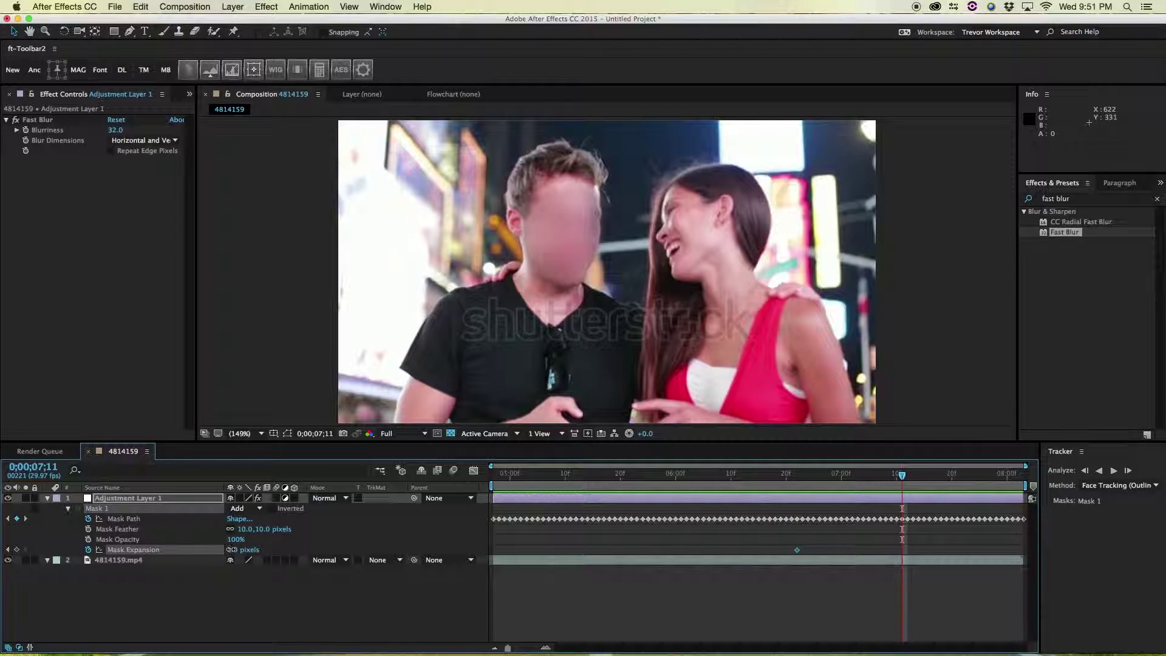
pyautogui.moveTo(231, 549); pyautogui.dragTo(235, 549)
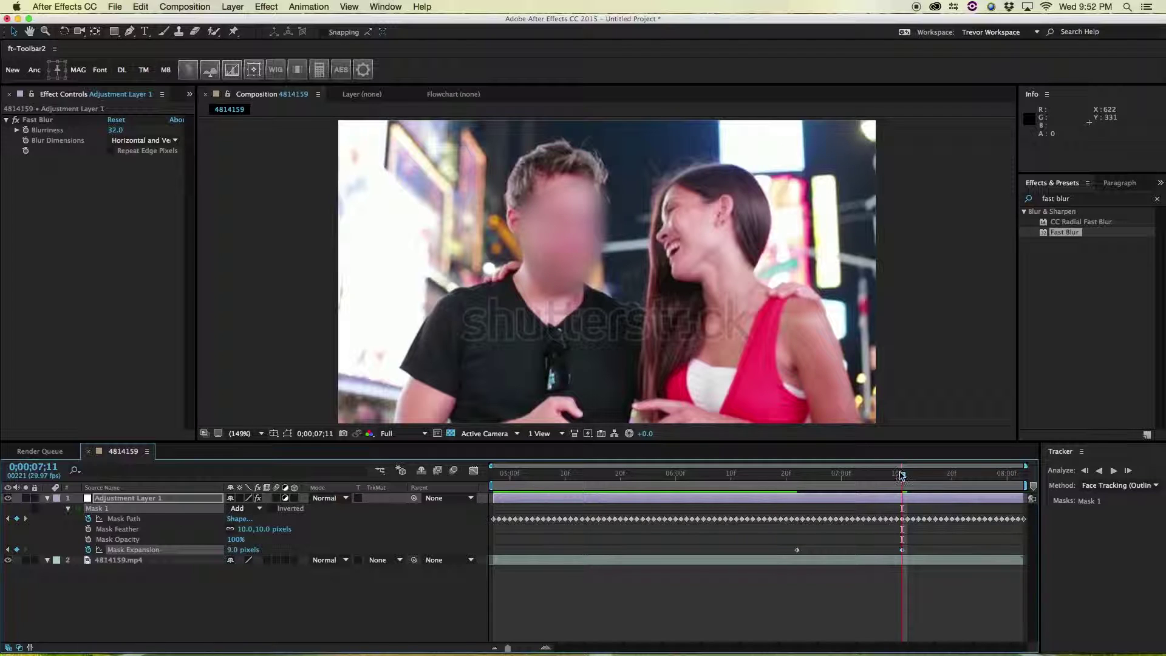
pyautogui.moveTo(903, 477); pyautogui.dragTo(961, 469)
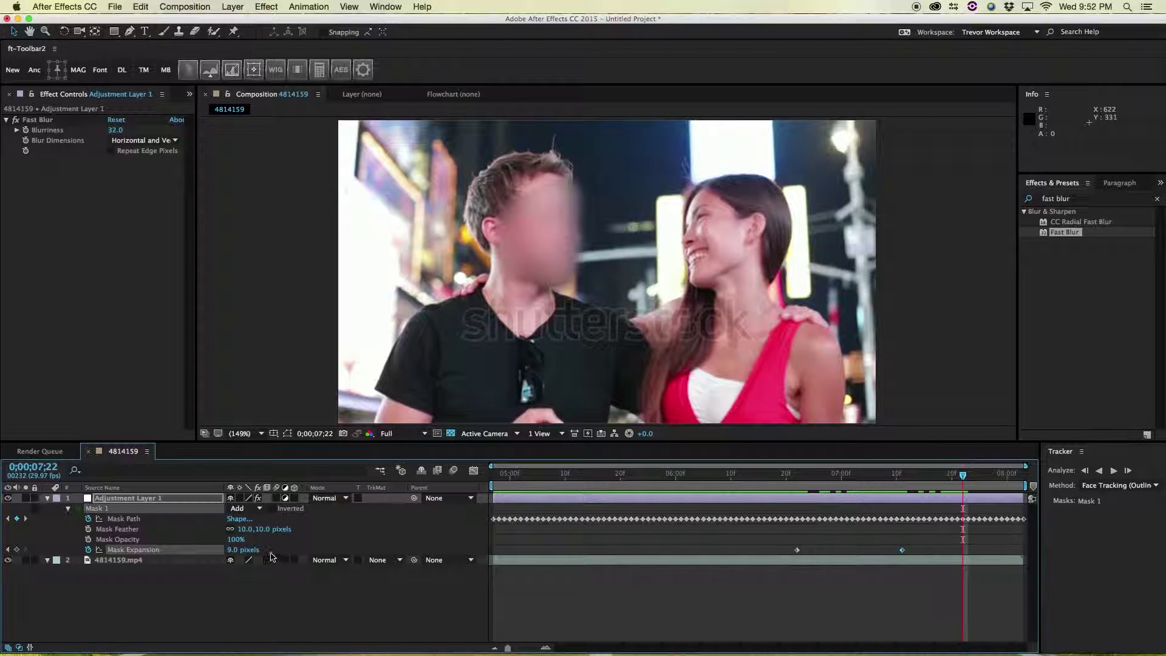
pyautogui.moveTo(231, 552); pyautogui.dragTo(235, 550)
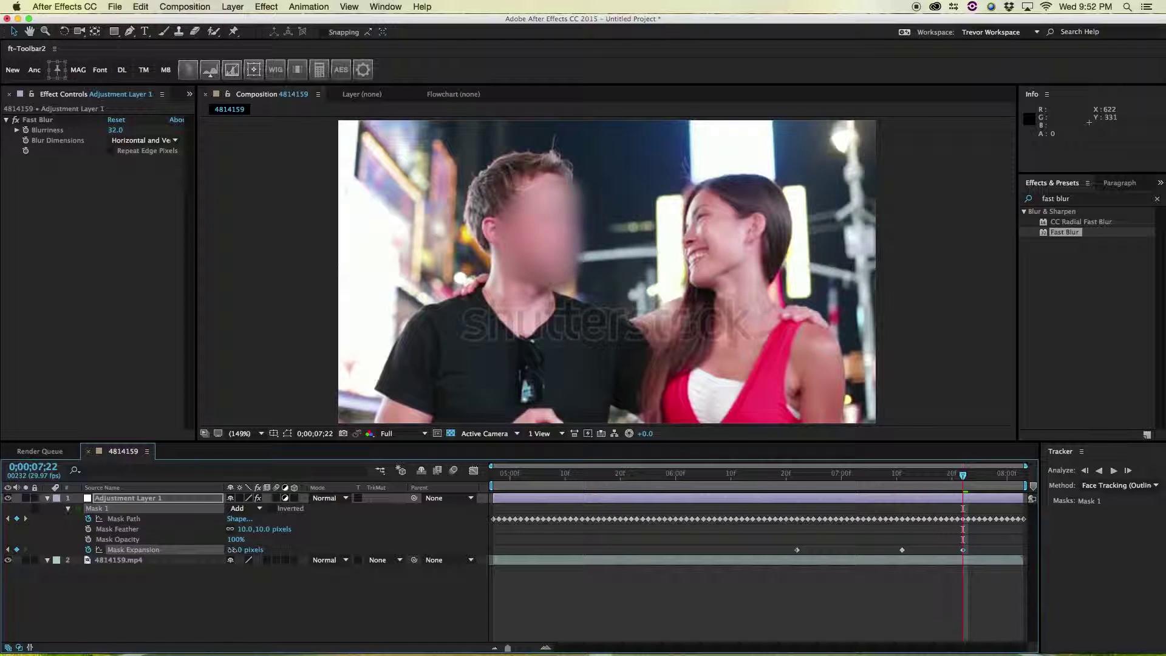
pyautogui.click(685, 577)
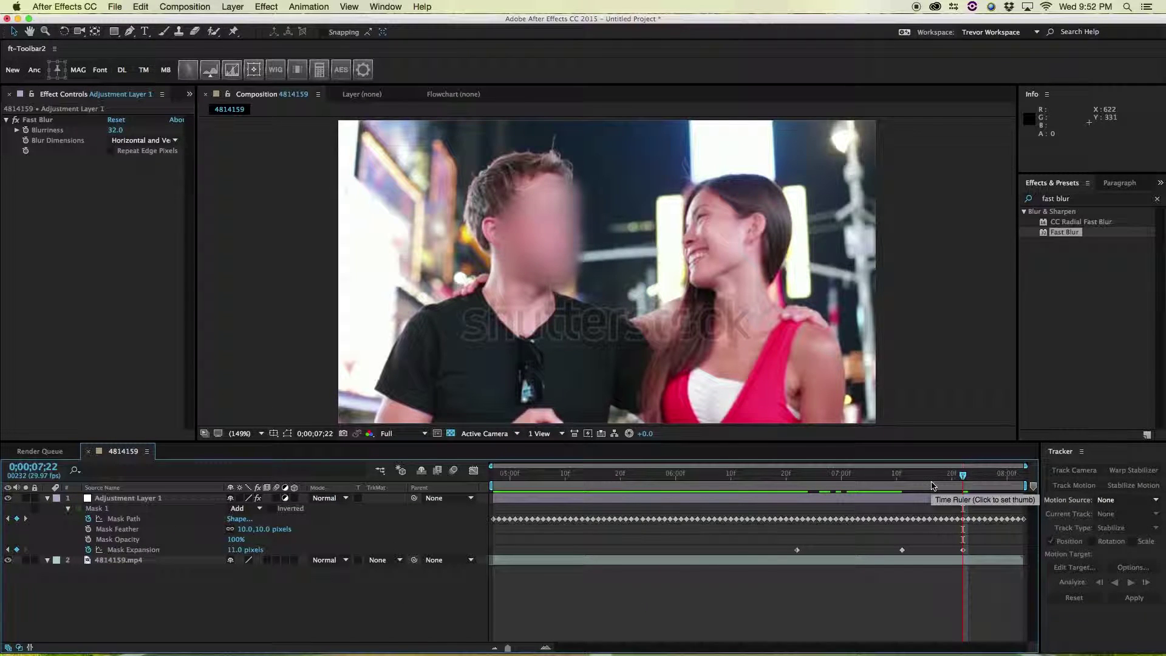
pyautogui.press('space')
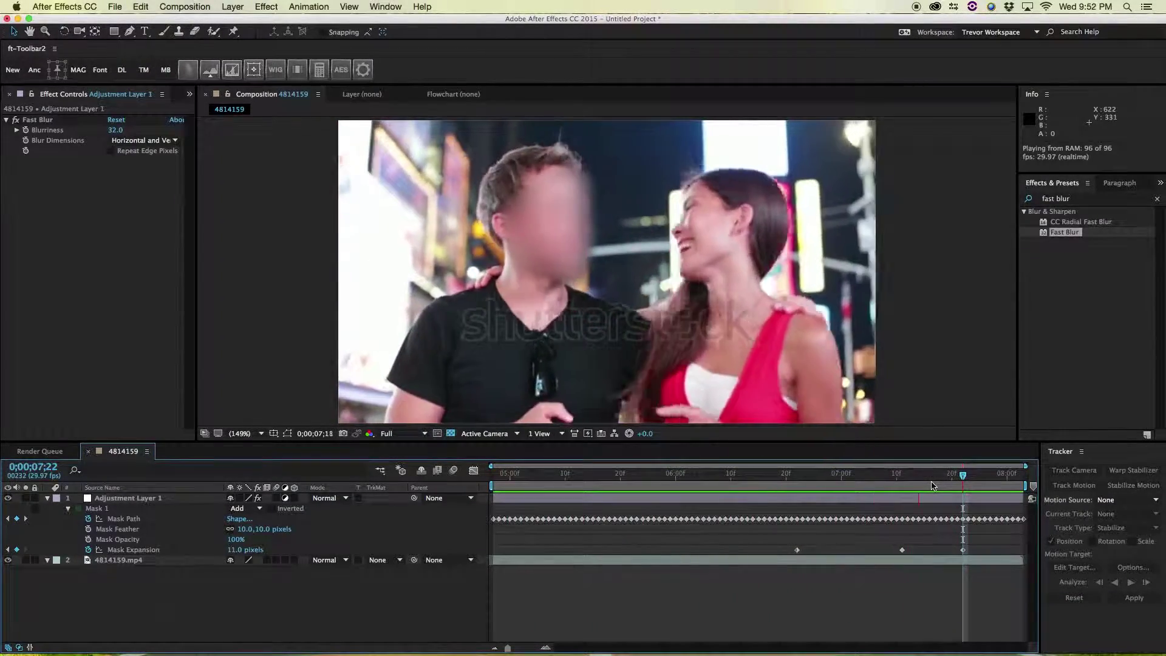
pyautogui.press('space')
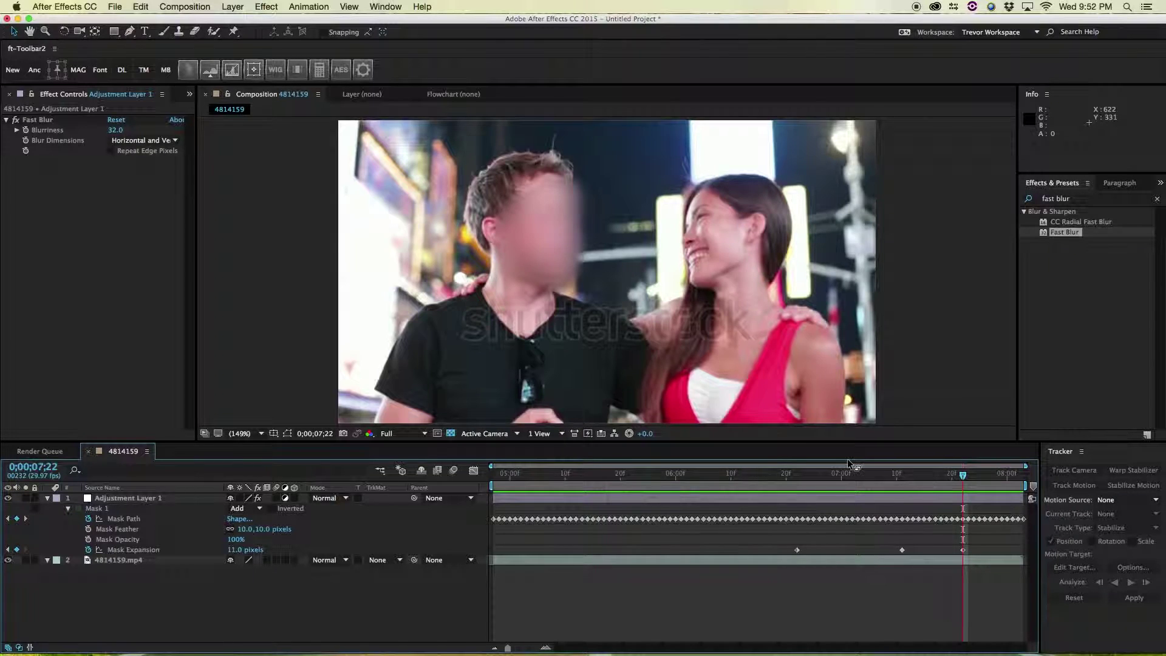
# - Toggle Fast Blur on and off in Effect Controls to compare, leaving it off
pyautogui.click(17, 121)
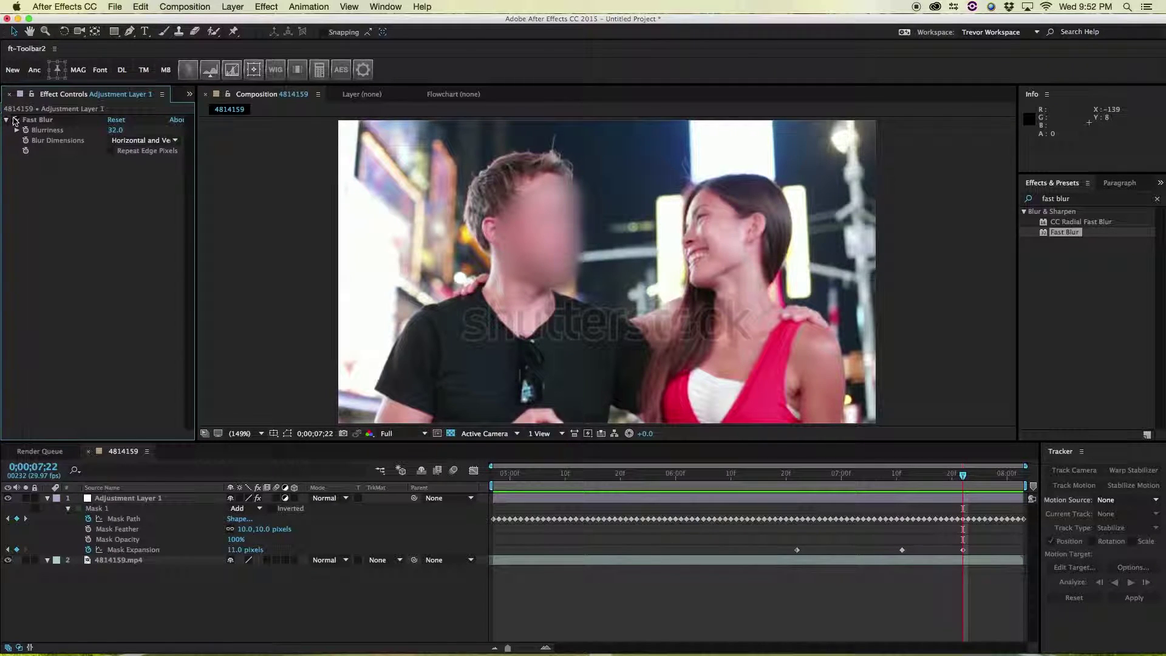
pyautogui.click(16, 120)
pyautogui.click(17, 120)
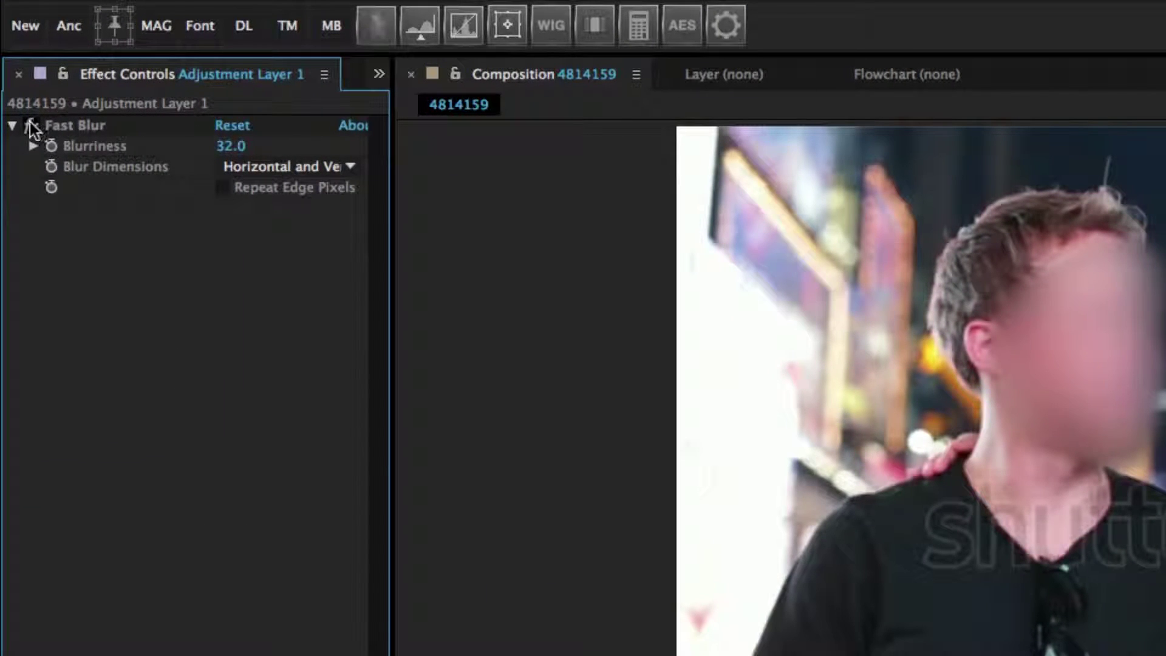
pyautogui.click(26, 128)
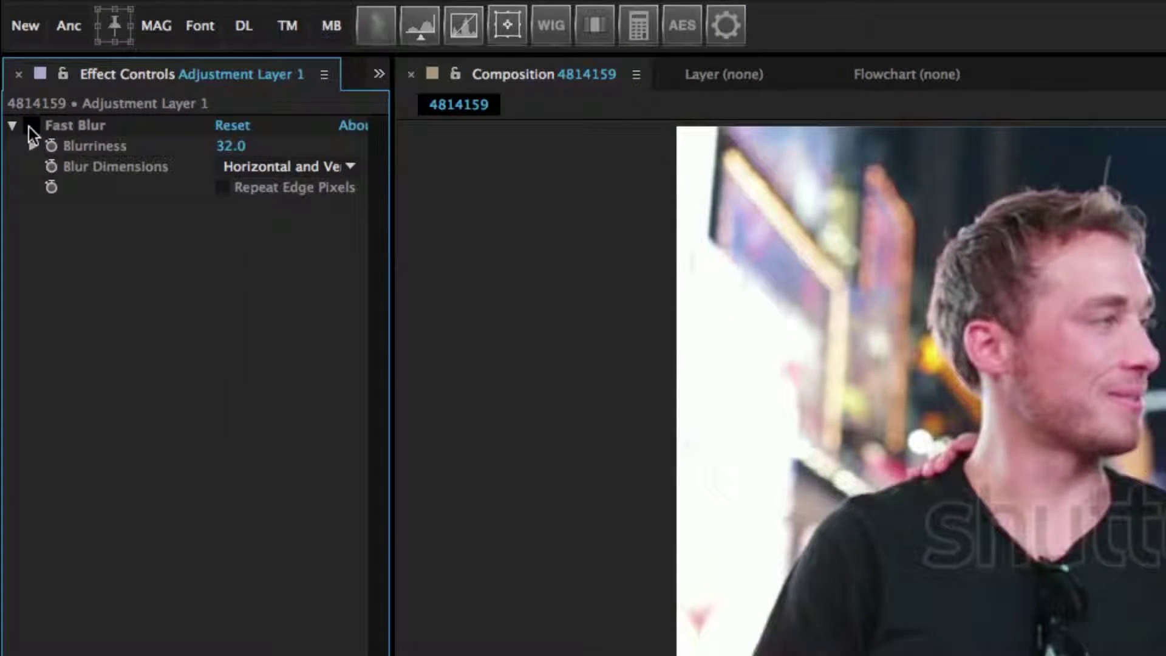
pyautogui.click(29, 126)
pyautogui.click(30, 126)
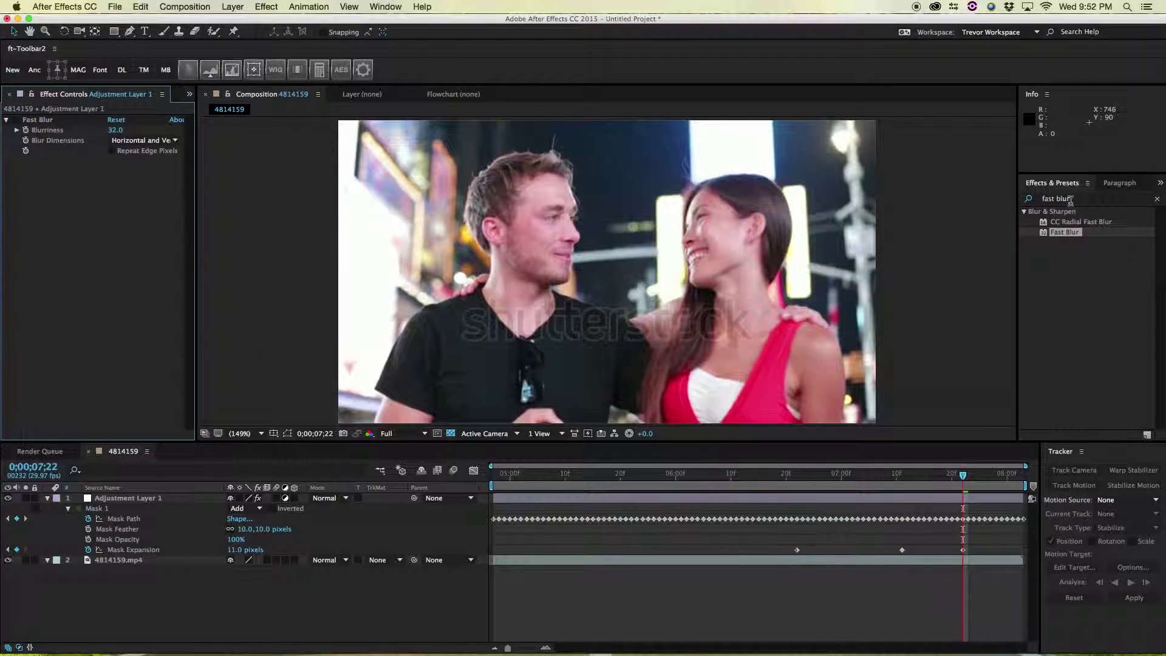
# - Find the Mosaic effect and apply it to Adjustment Layer 1
pyautogui.click(1071, 200)
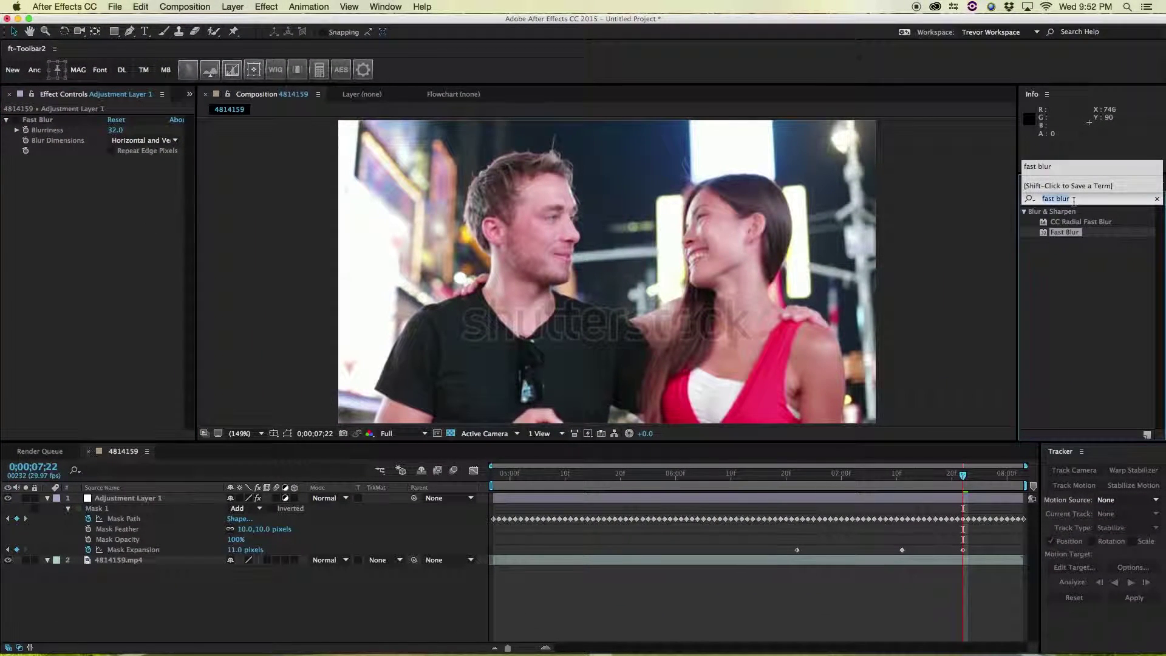
pyautogui.write('mosaic')
pyautogui.moveTo(1061, 253); pyautogui.dragTo(115, 239)
# - Set Mosaic Horizontal and Vertical Blocks to 50 and preview the pixelated face
pyautogui.click(114, 173)
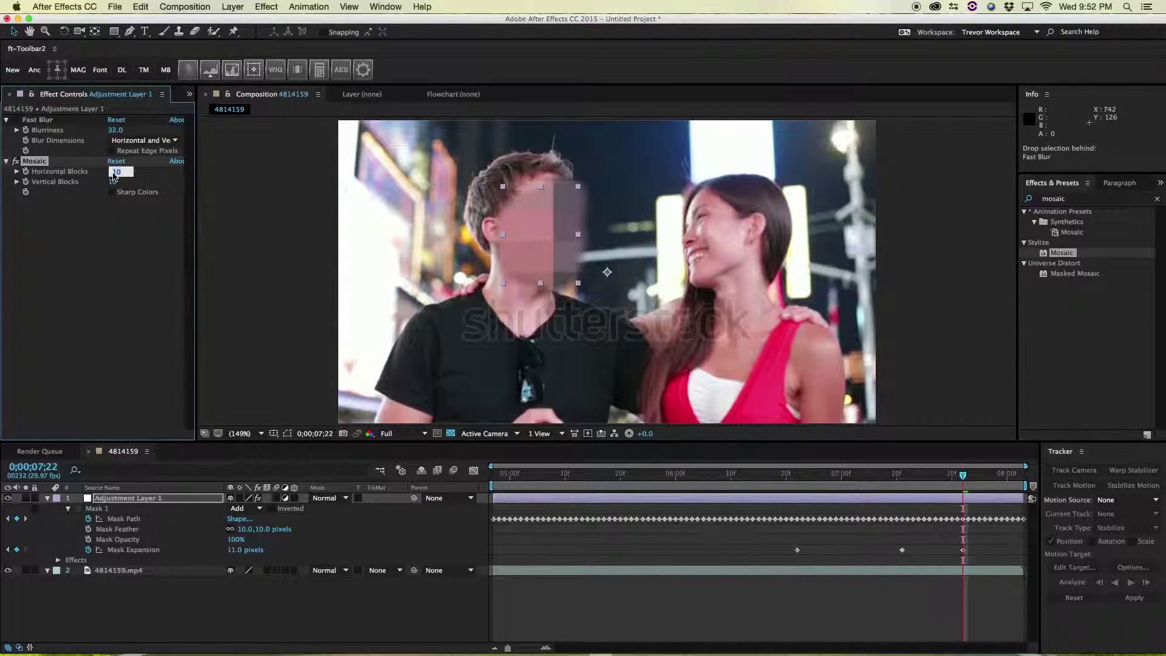
pyautogui.write('50')
pyautogui.click(114, 182)
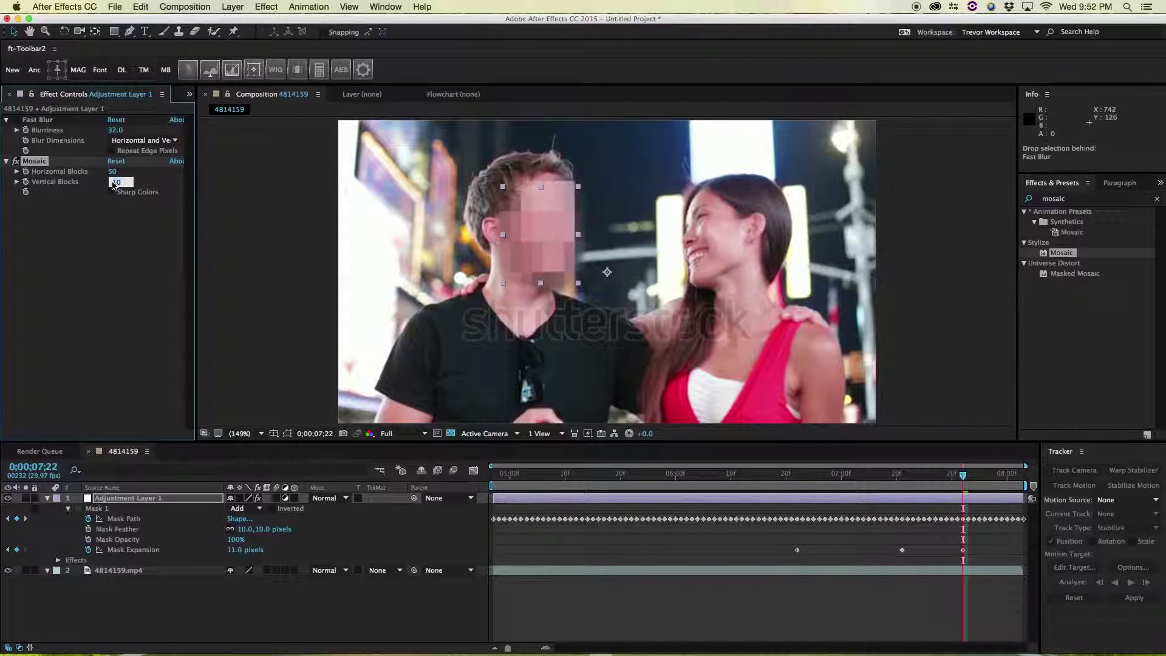
pyautogui.press('Return')
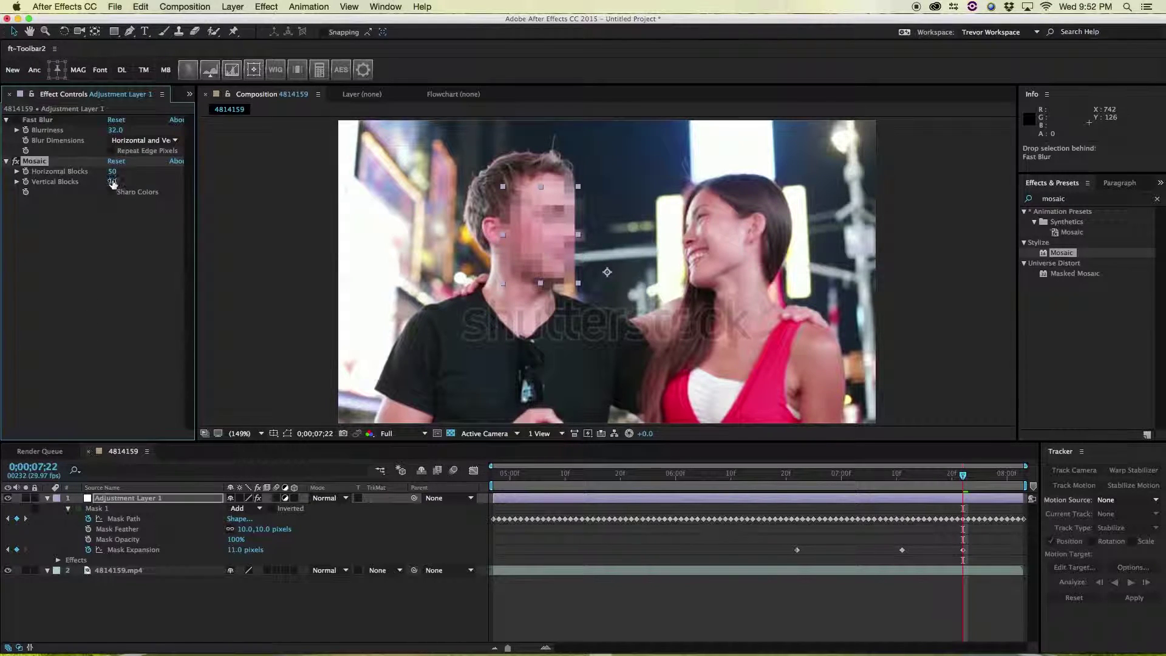
pyautogui.click(121, 237)
pyautogui.press('space')
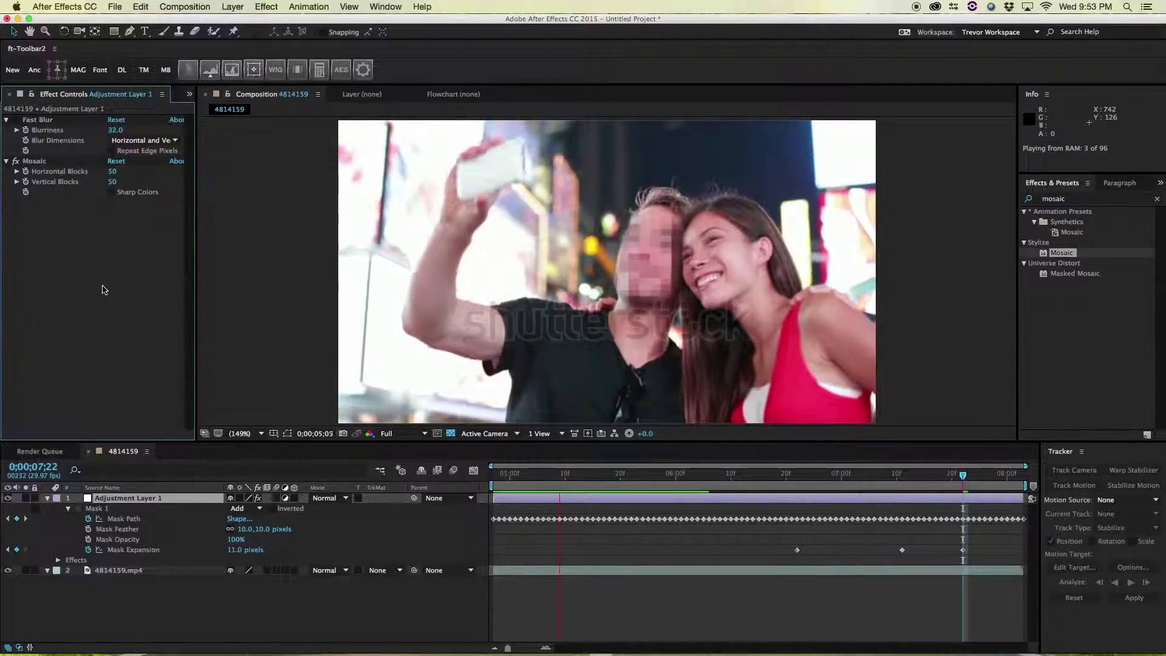